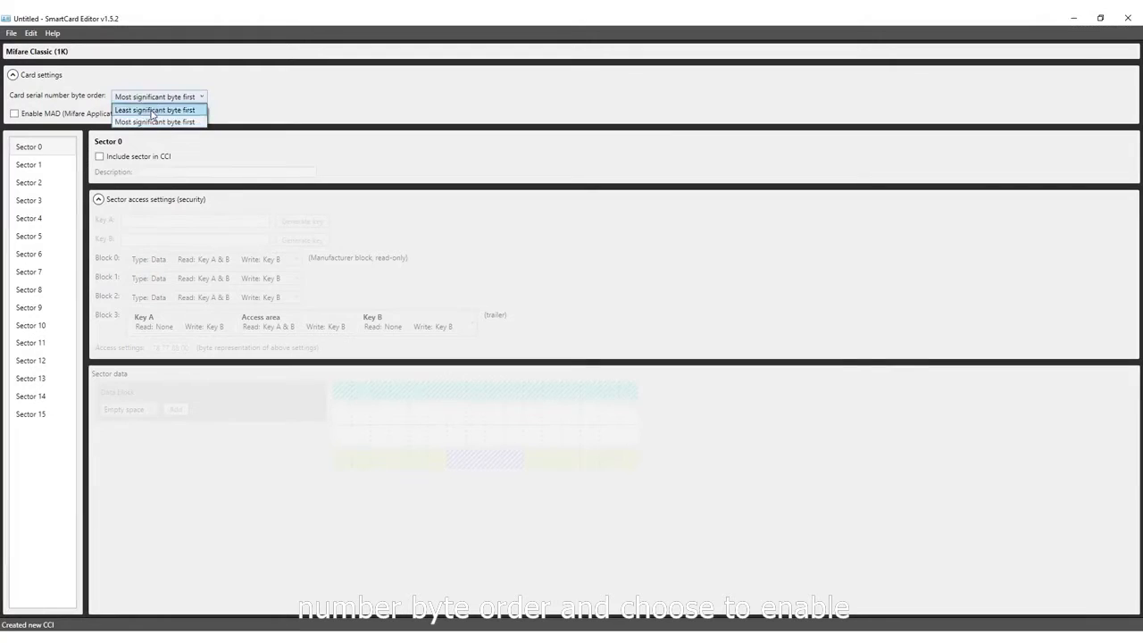
- Set the card serial number byte order to Most significant byte first
click(152, 122)
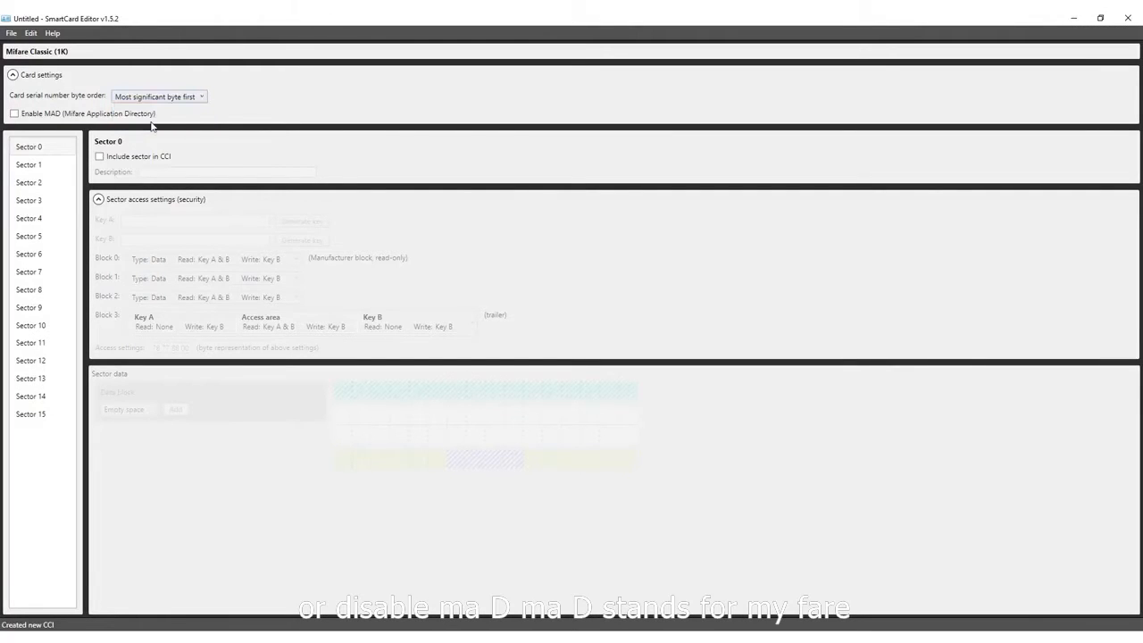
click(14, 114)
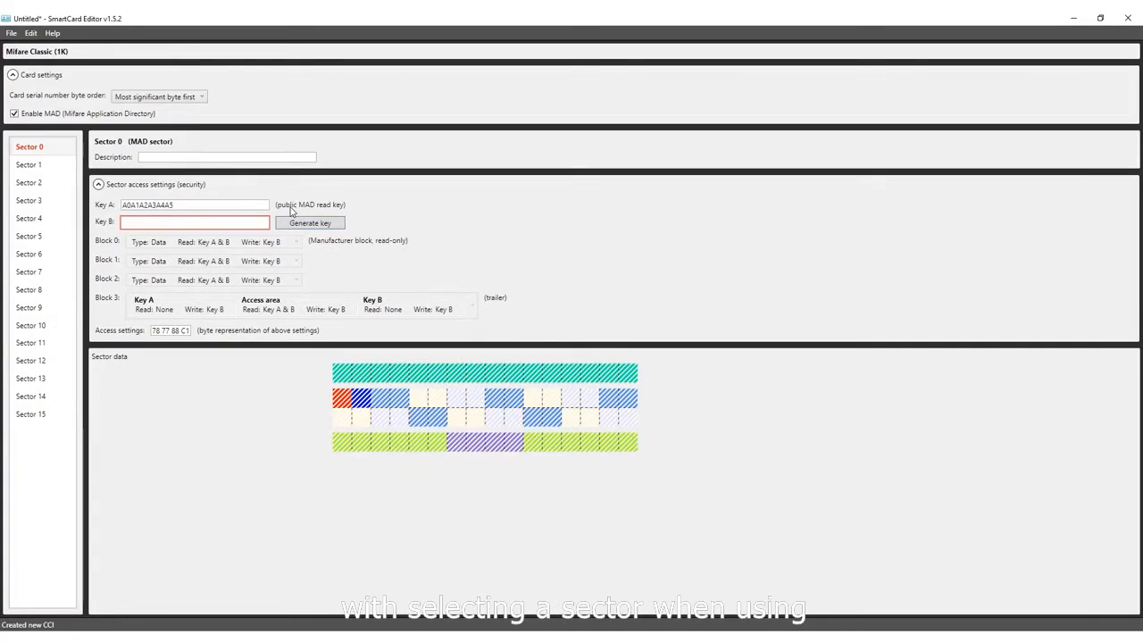
drag(231, 204, 110, 204)
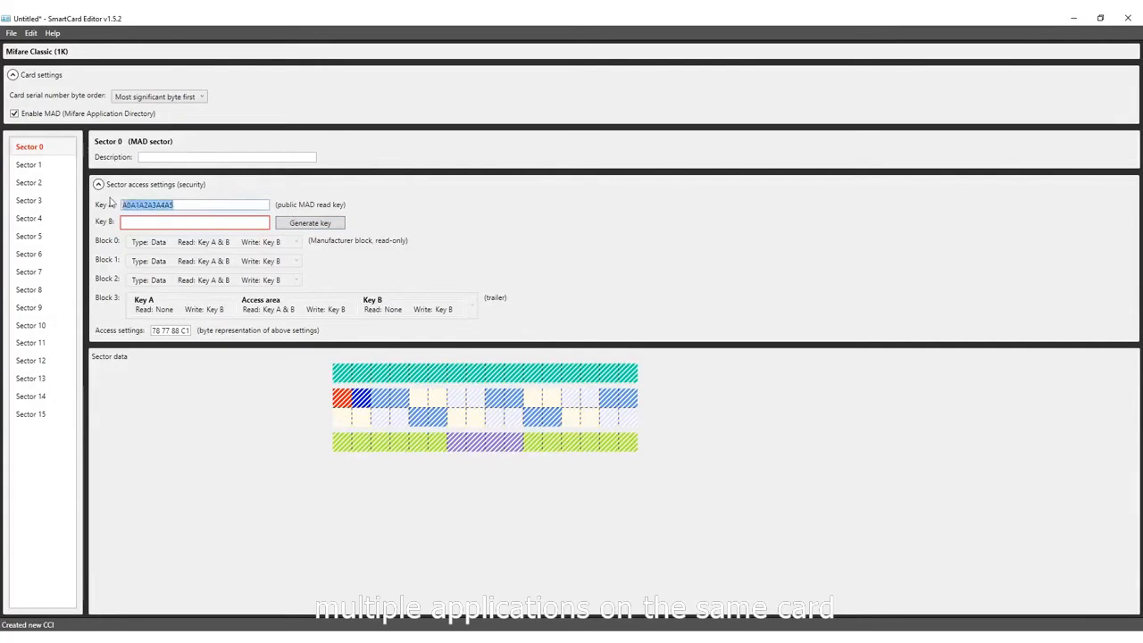
click(14, 114)
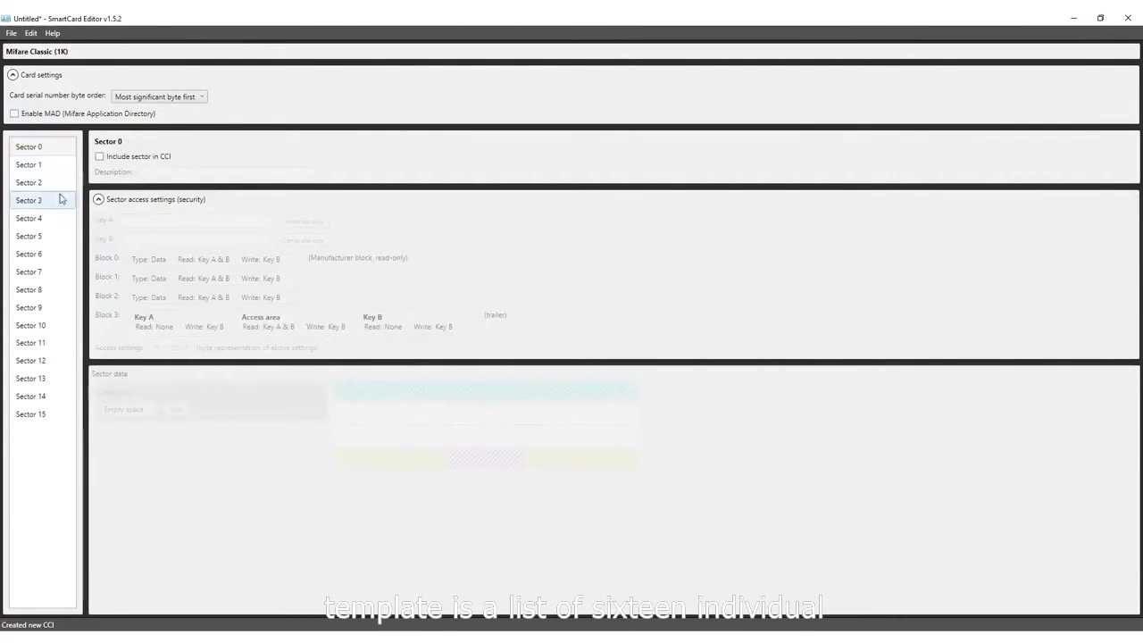
- Include Sector 0 in the CCI and set its description to "Personal Information"
click(99, 157)
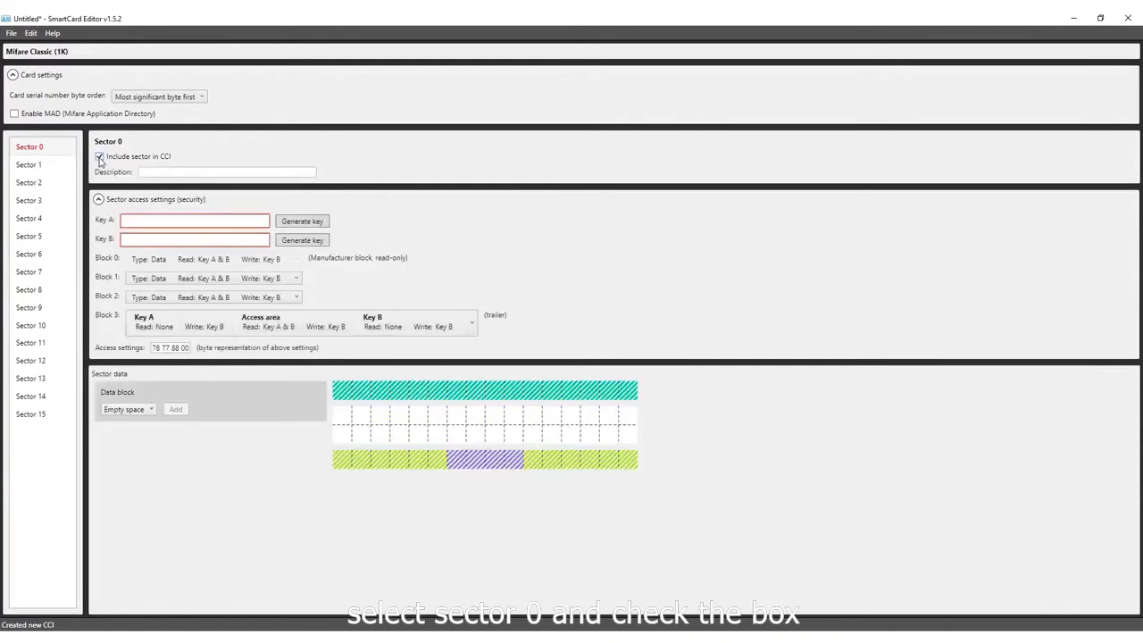
click(159, 172)
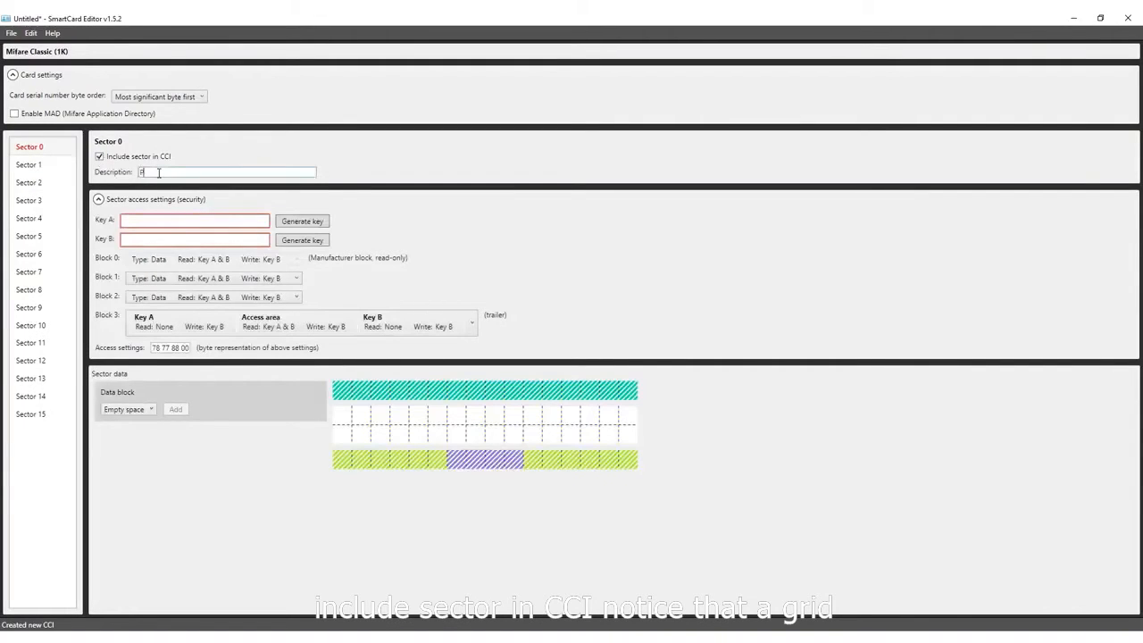
text(Personal I)
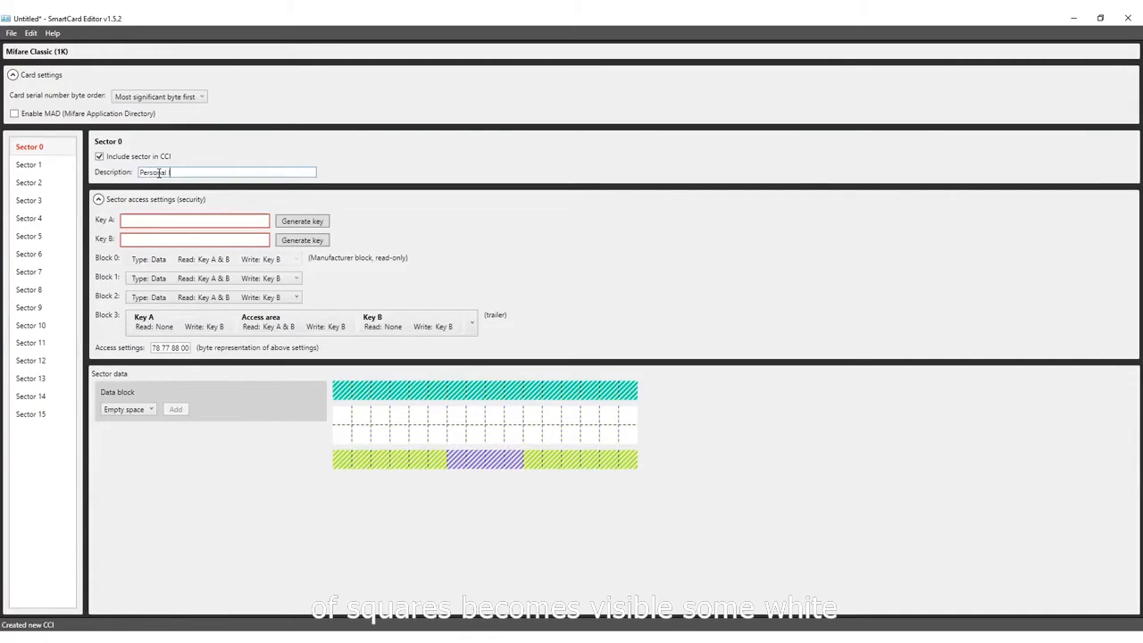
text(nformation)
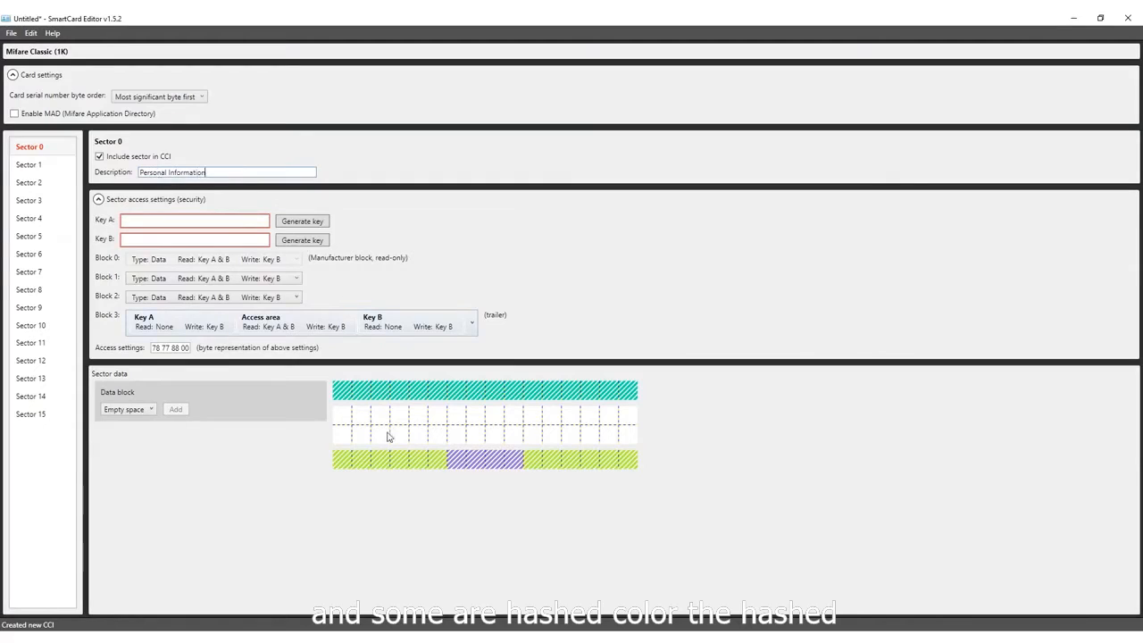
mouse_move(408, 402)
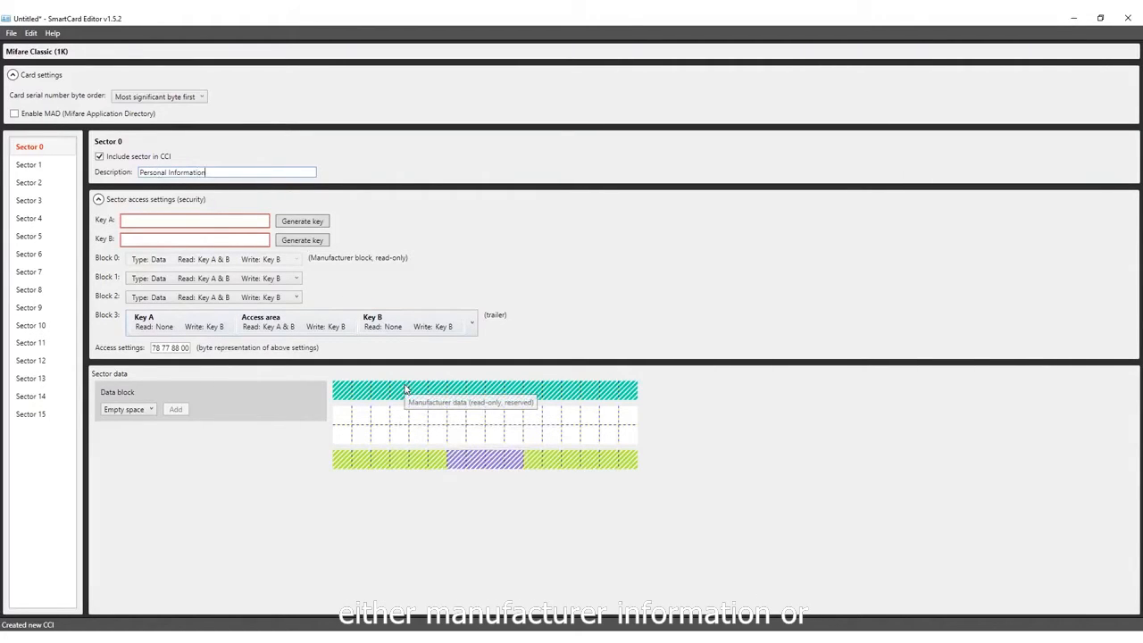
mouse_move(378, 465)
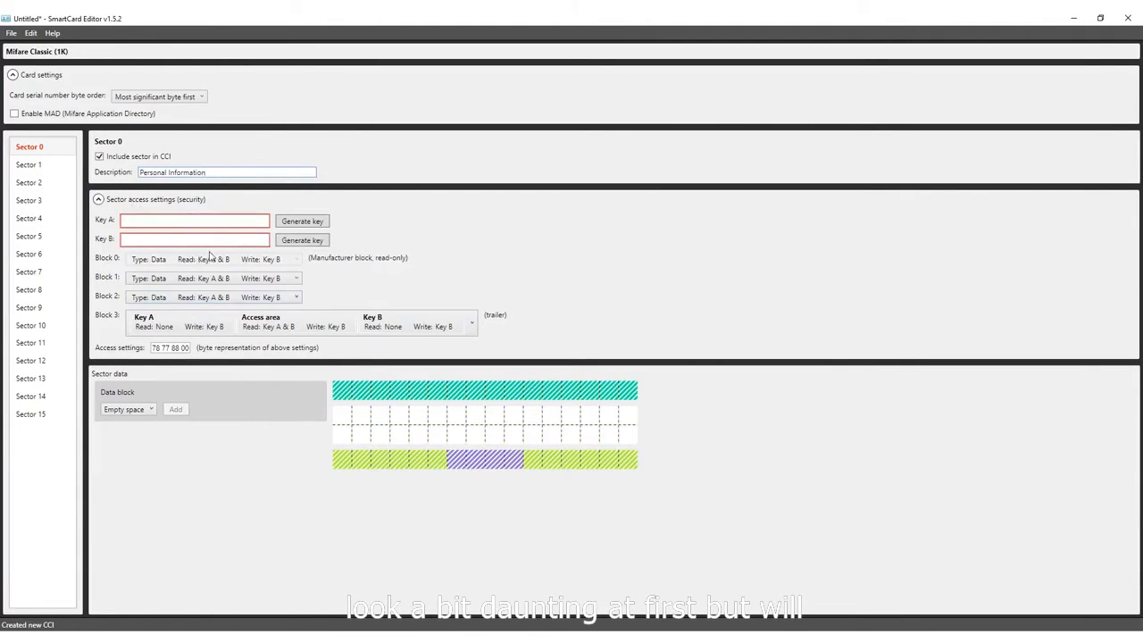
- Generate both access keys, Key A and Key B, for Sector 0
click(304, 224)
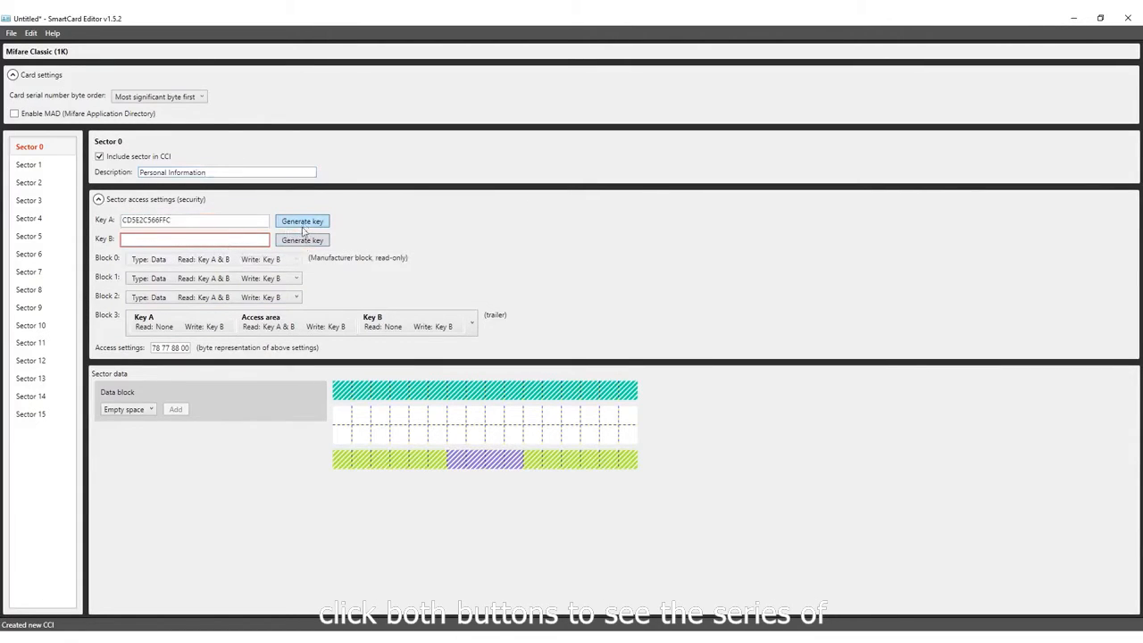
click(302, 241)
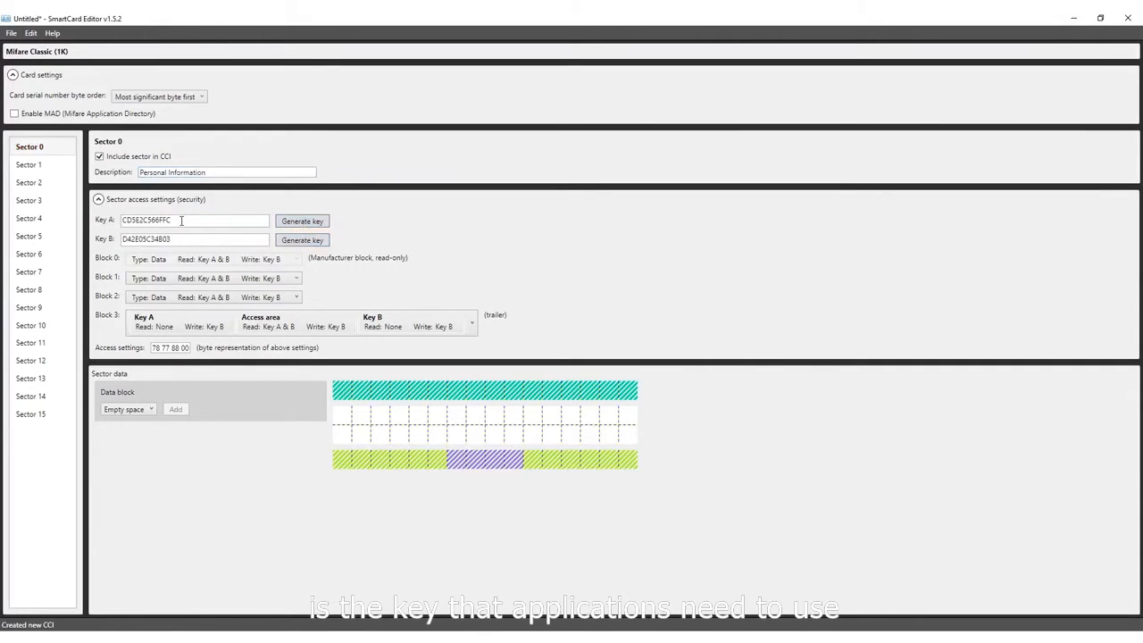
drag(177, 220, 123, 222)
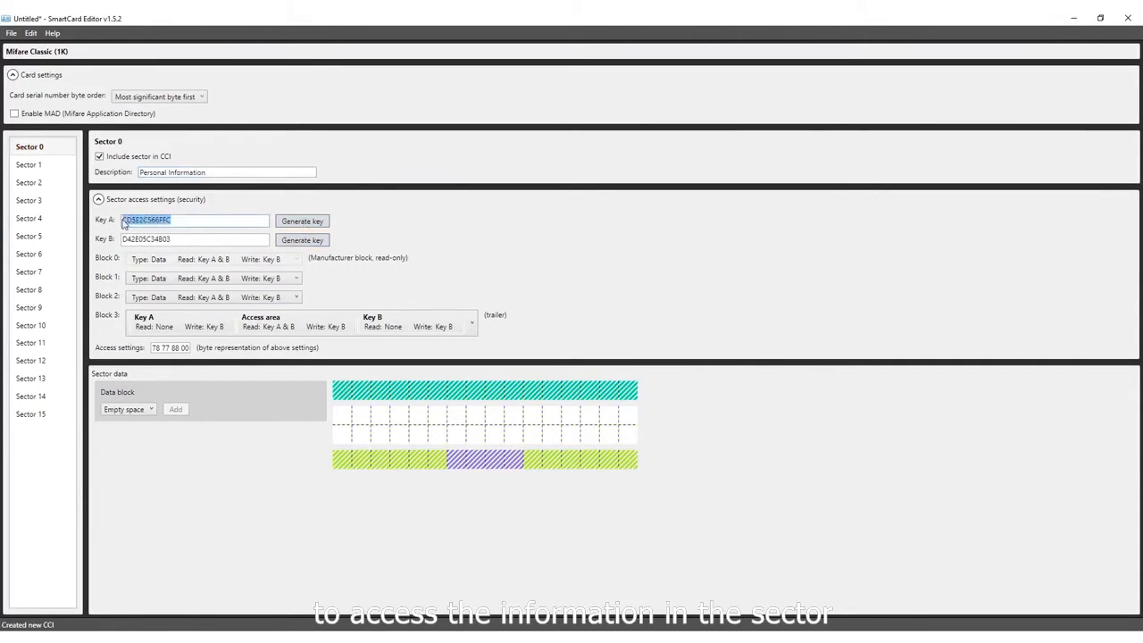
drag(191, 239, 123, 239)
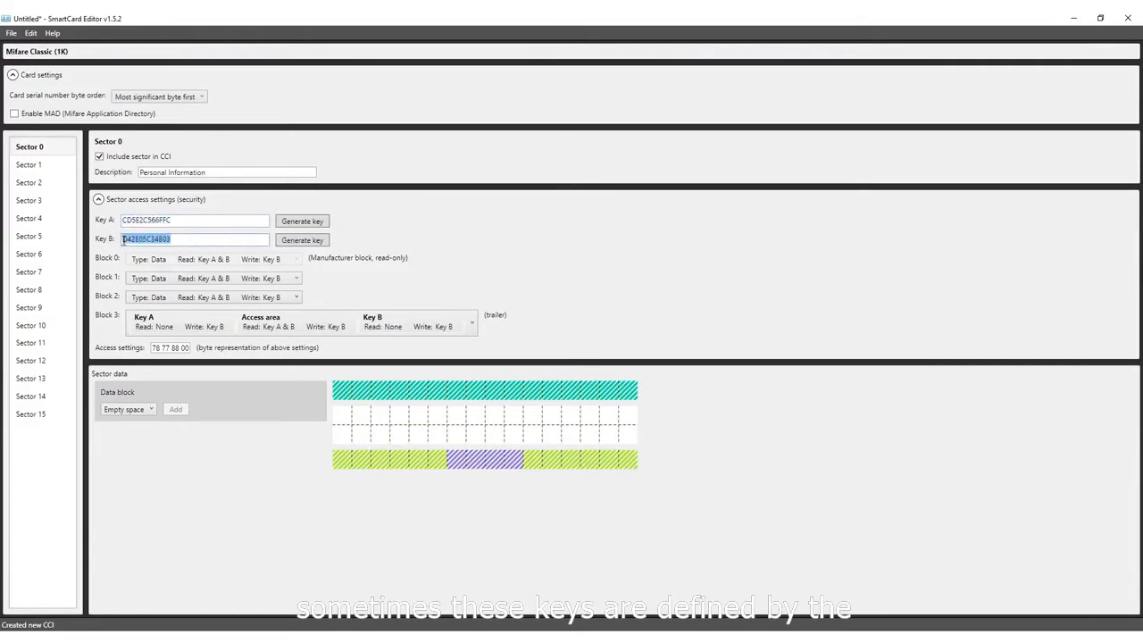
- Try a manually entered Key A for Sector 0, and replace it with a newly generated key
click(206, 220)
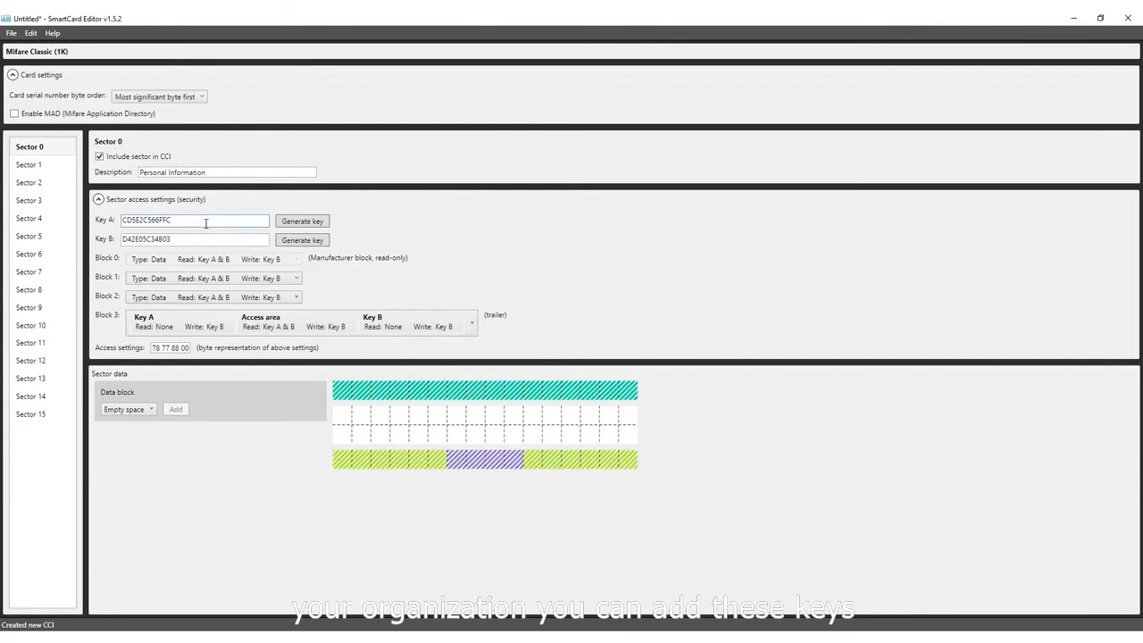
double_click(206, 223)
text(dsfsdff)
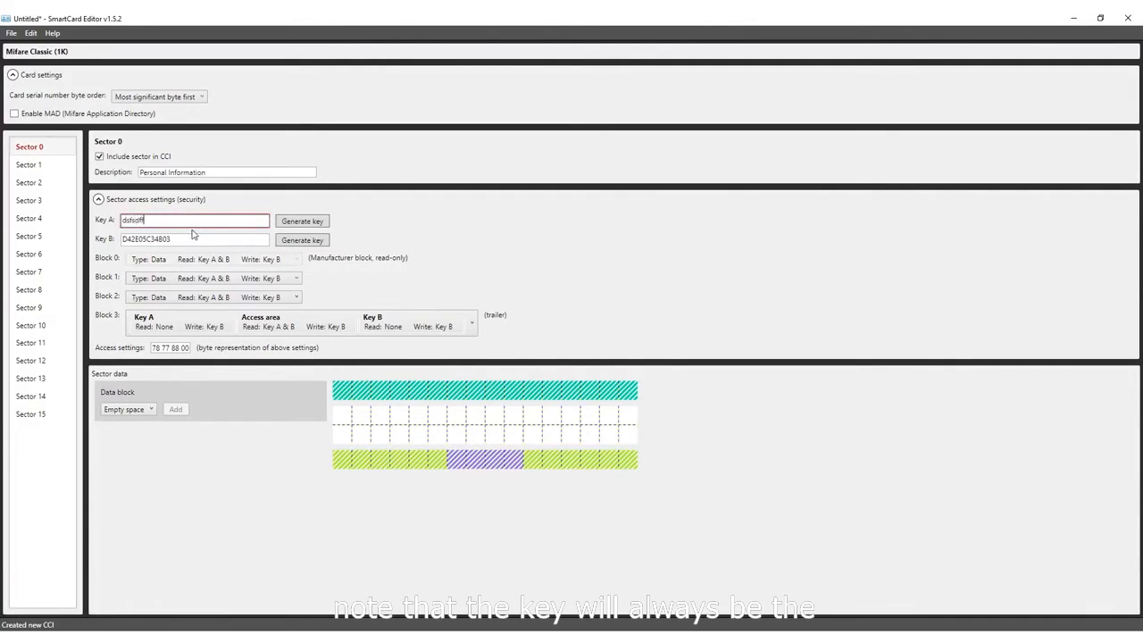
click(292, 226)
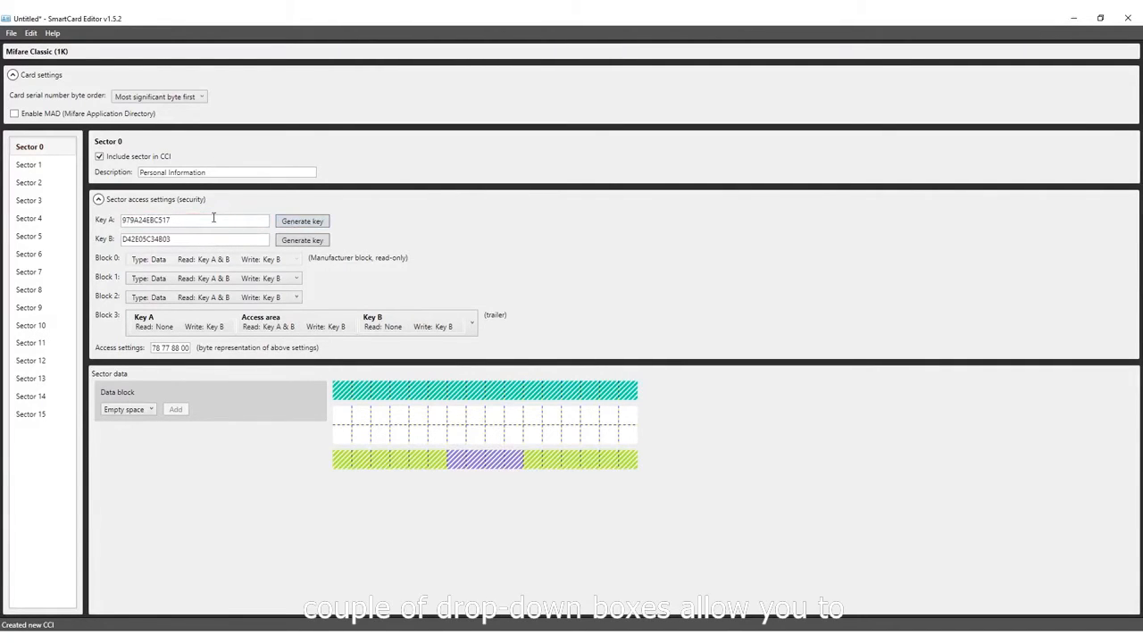
- Set Block 1 access to type Data, read with Key A & B, and write with Key B
click(214, 283)
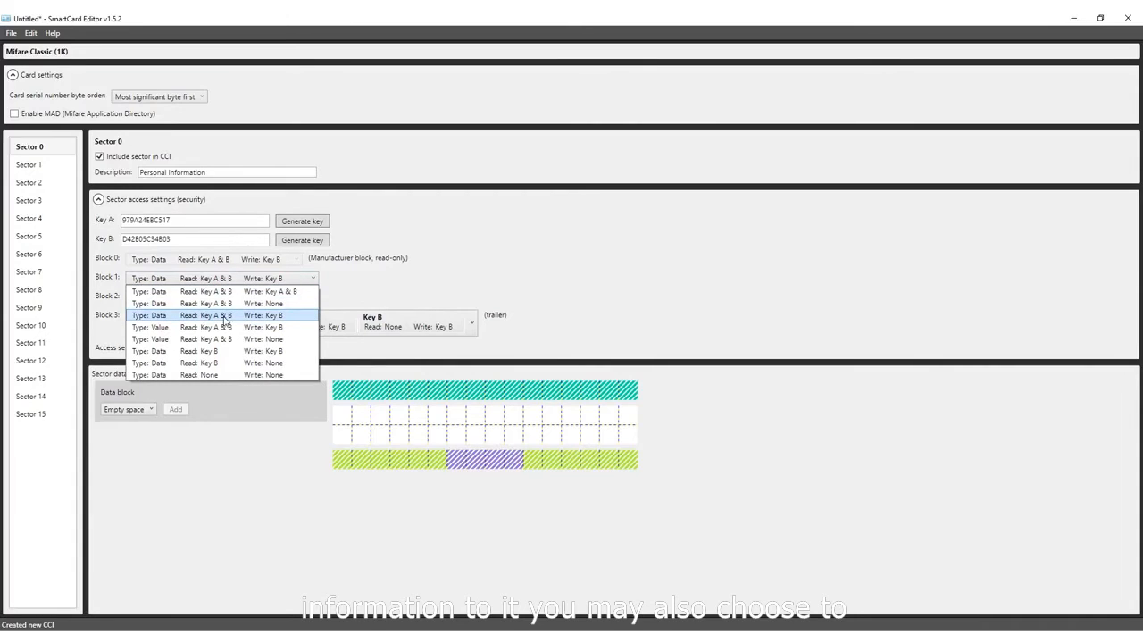
click(276, 317)
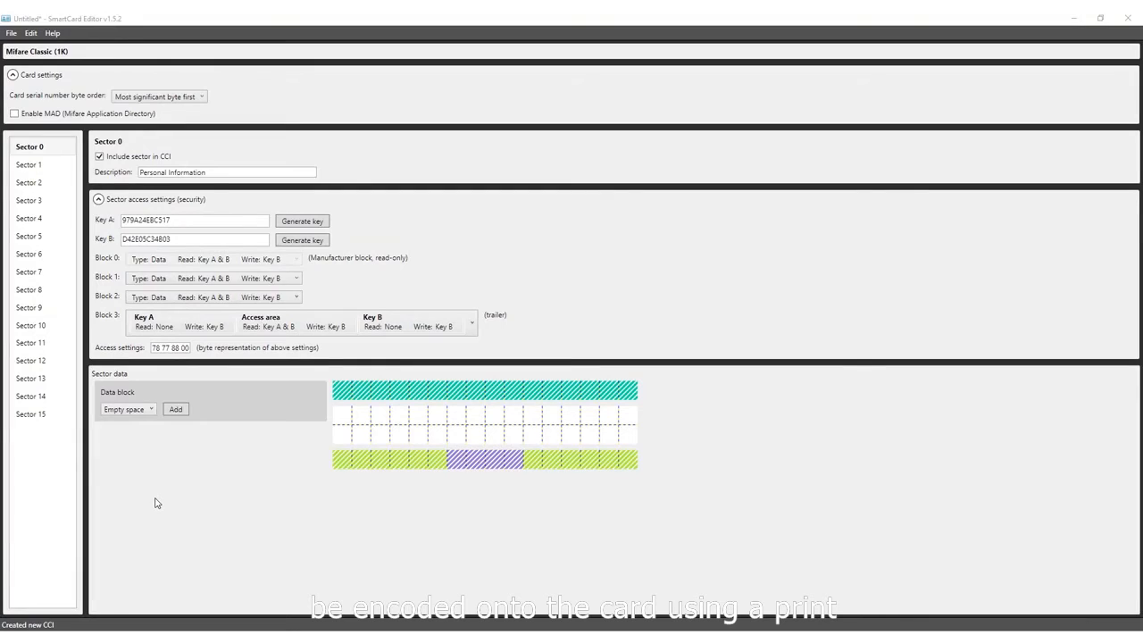
- Add a dynamic data block to Sector 0 with Numeric format and right alignment
click(143, 410)
click(138, 435)
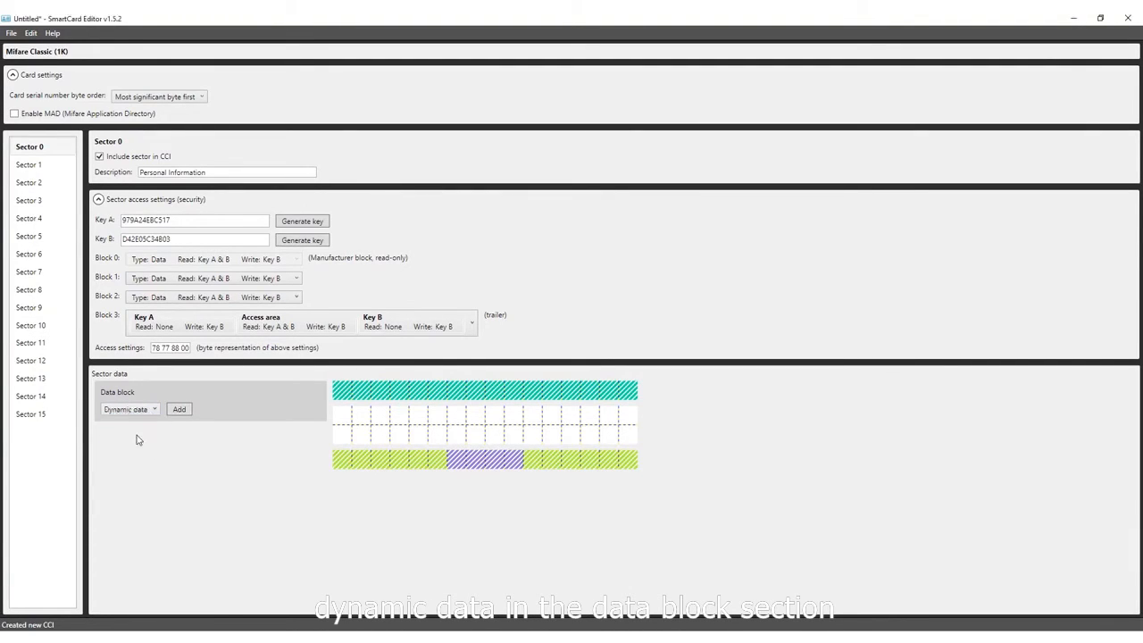
click(180, 410)
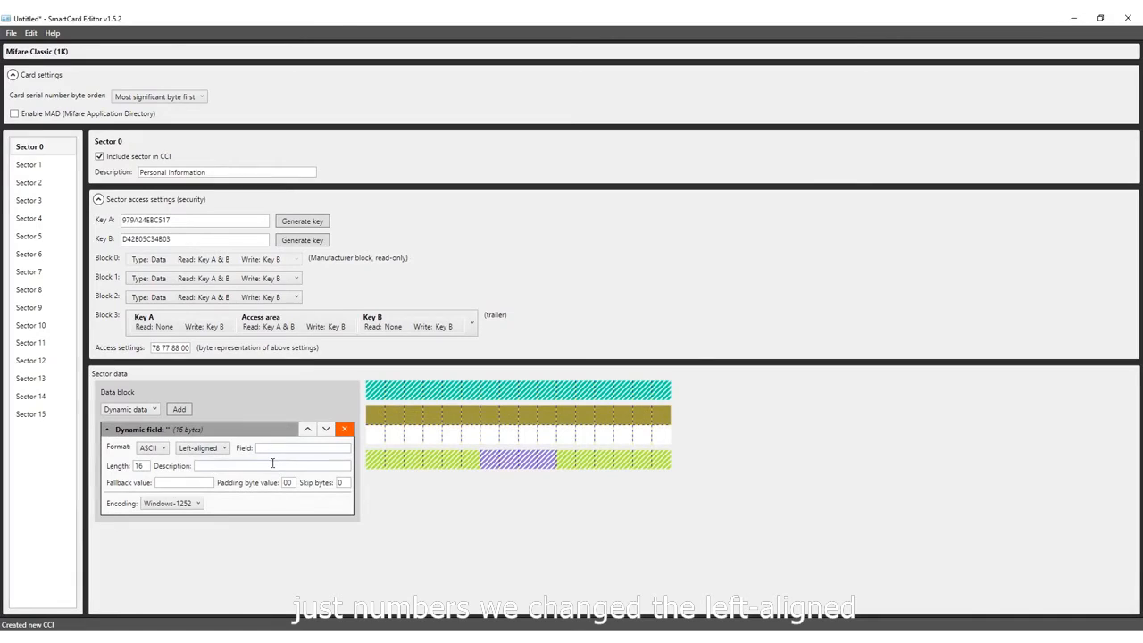
click(154, 447)
click(157, 480)
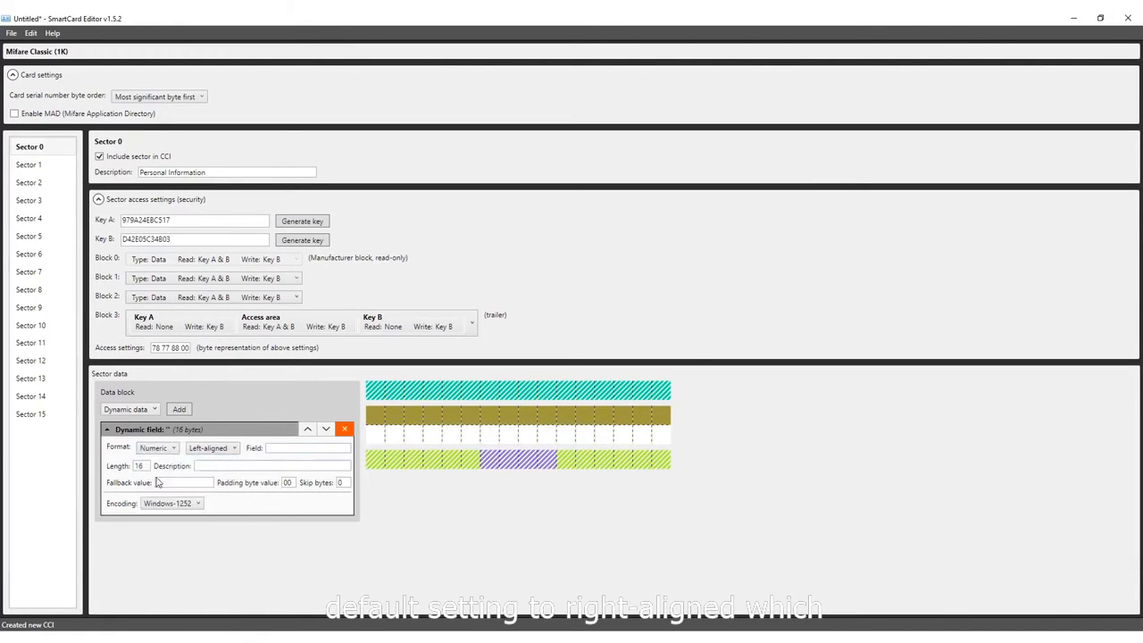
click(223, 449)
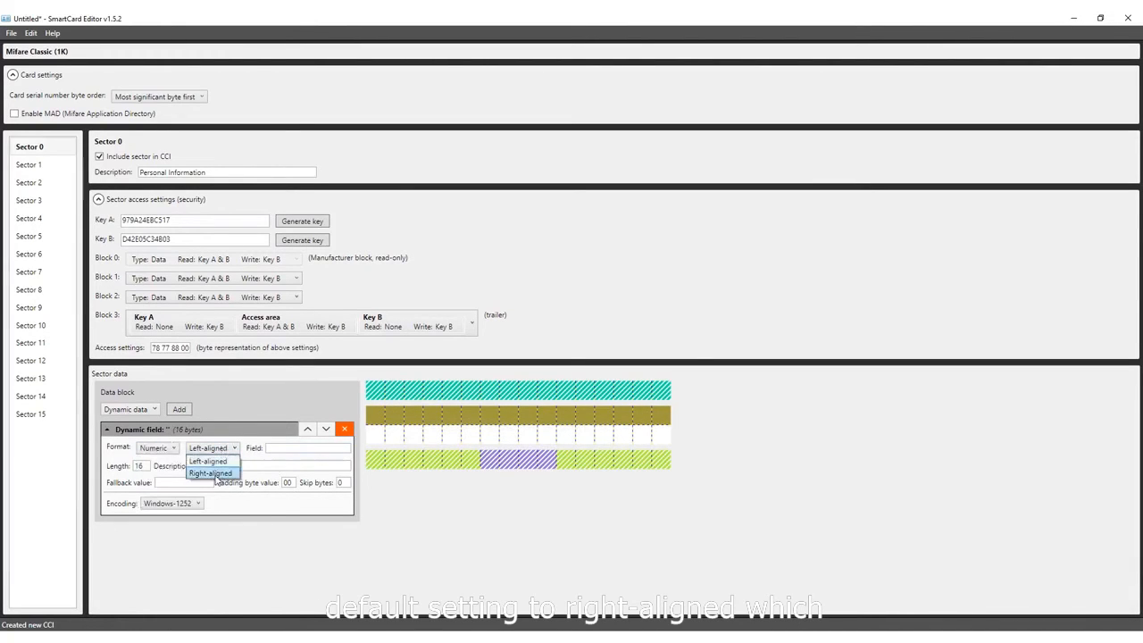
click(215, 474)
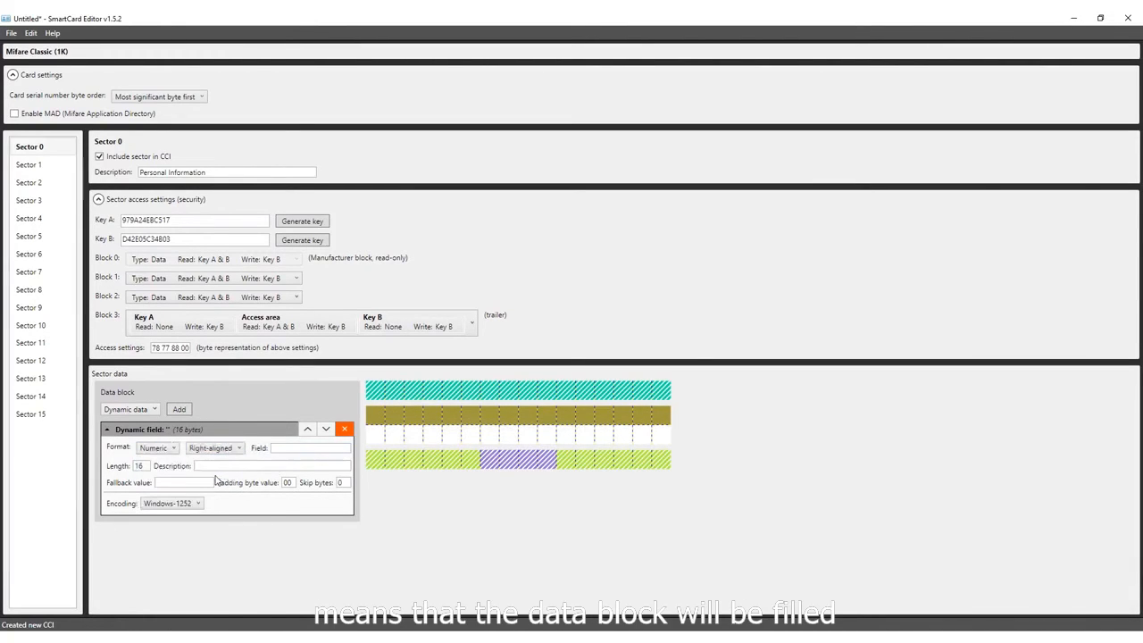
- Name the dynamic block's field "ID Number"
click(292, 448)
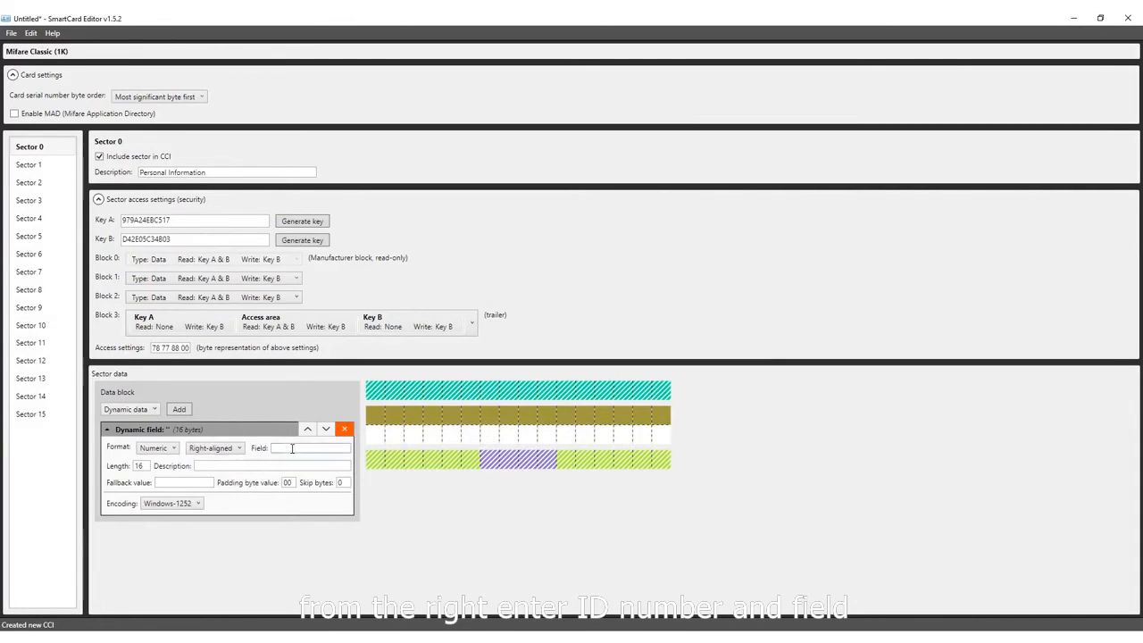
text(Id)
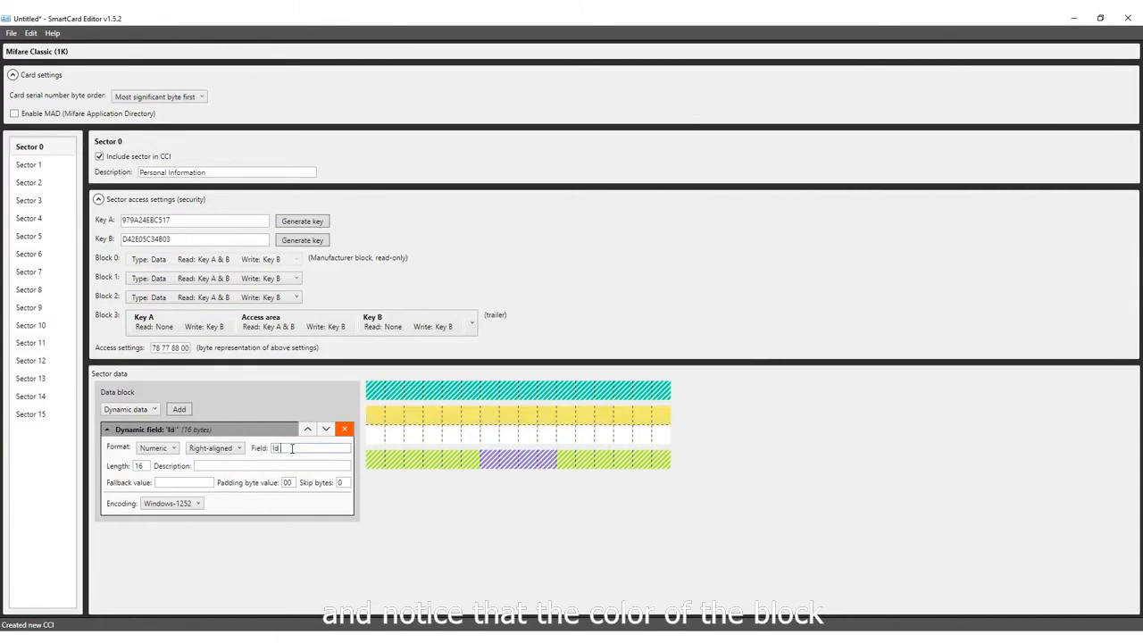
key(BackSpace)
key(BackSpace)
text(D Numb)
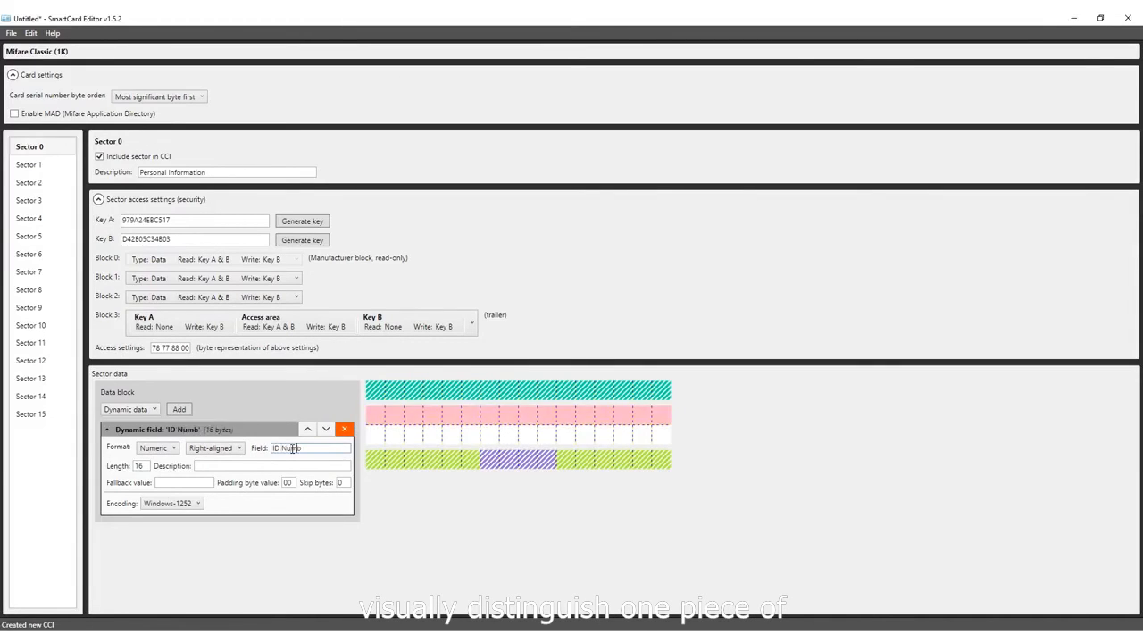
text(er)
- Set the ID Number block's length to 5 bytes and its description to "ID number"
drag(148, 466, 132, 467)
text(5)
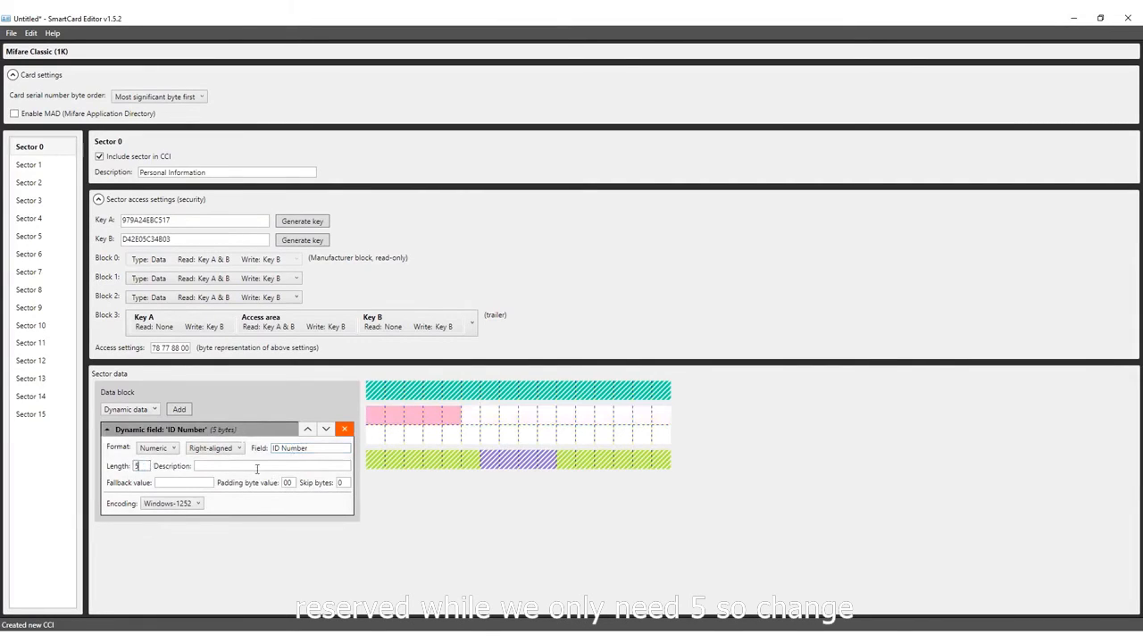
click(240, 466)
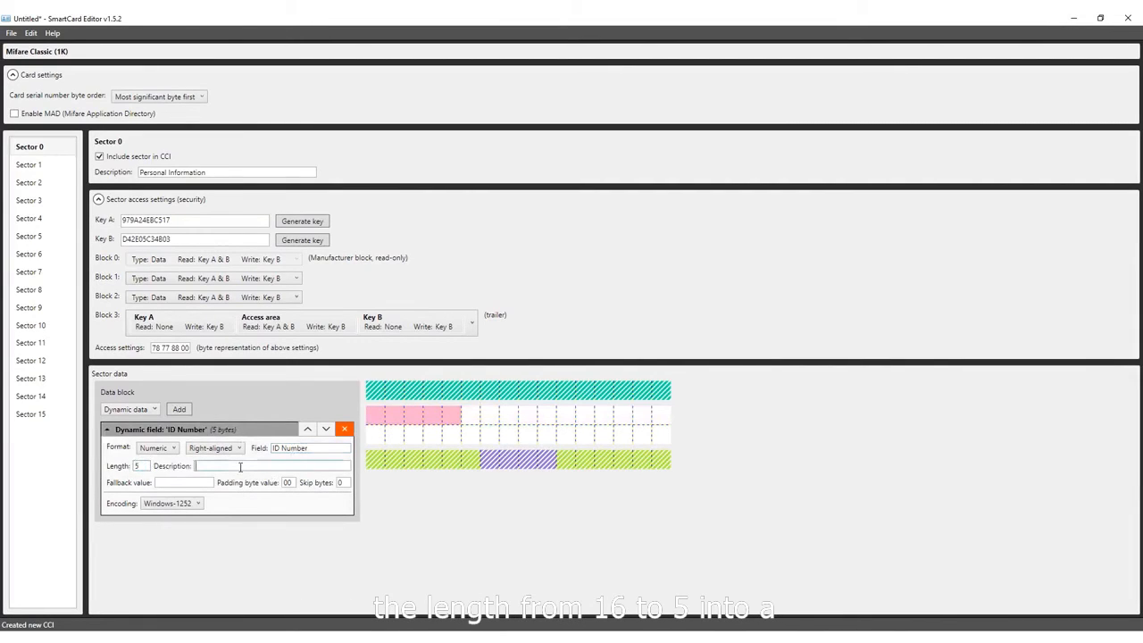
text(ID number)
- Set the ID Number block's encoding to utf-8
click(193, 504)
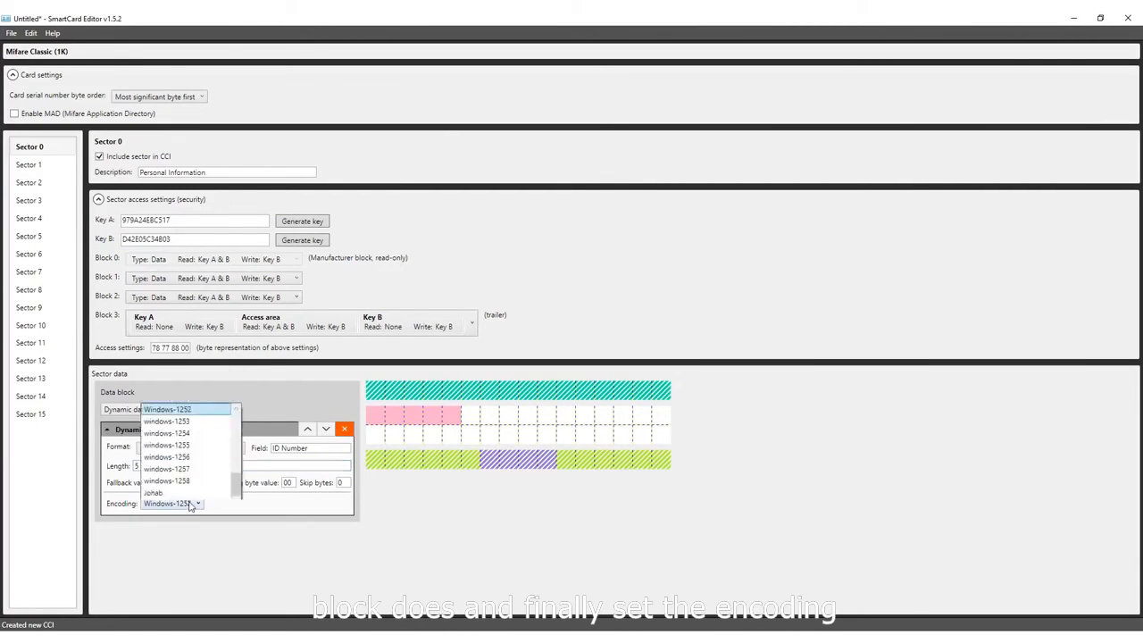
scroll(239, 384, down, 3)
drag(236, 368, 237, 481)
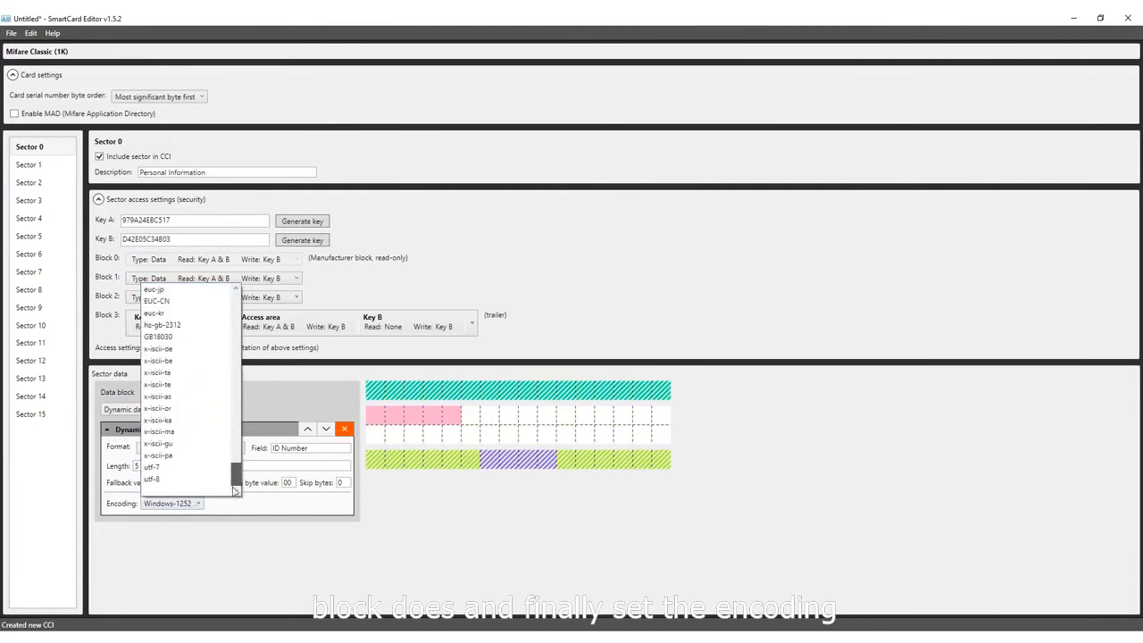
click(150, 480)
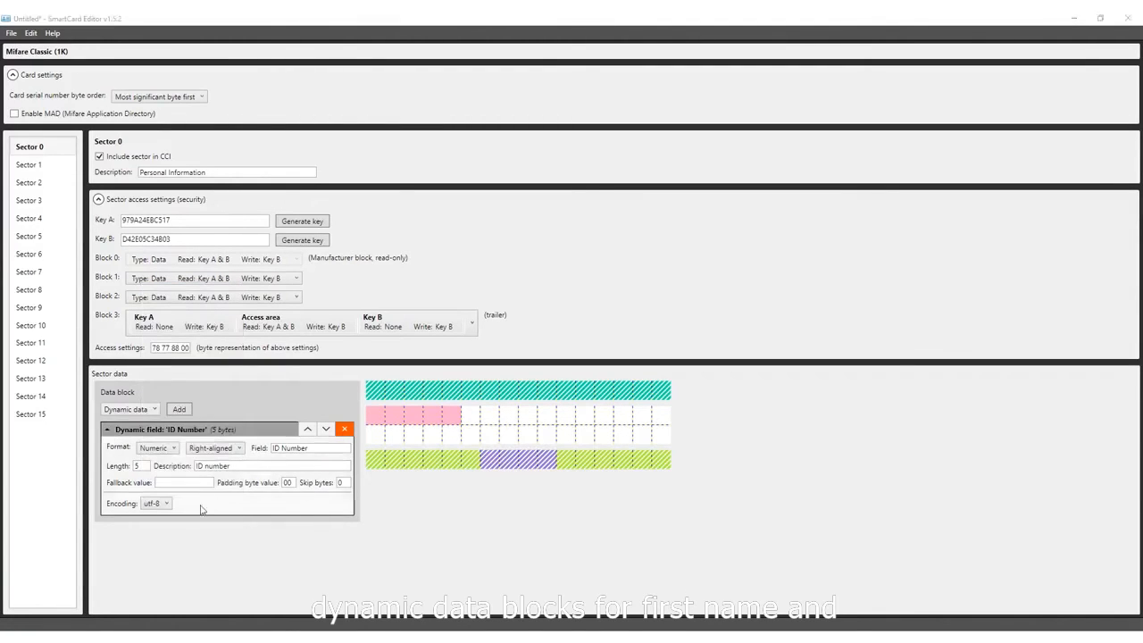
- Add two more dynamic data blocks below the ID Number block and set each one's length to 12 bytes
click(179, 410)
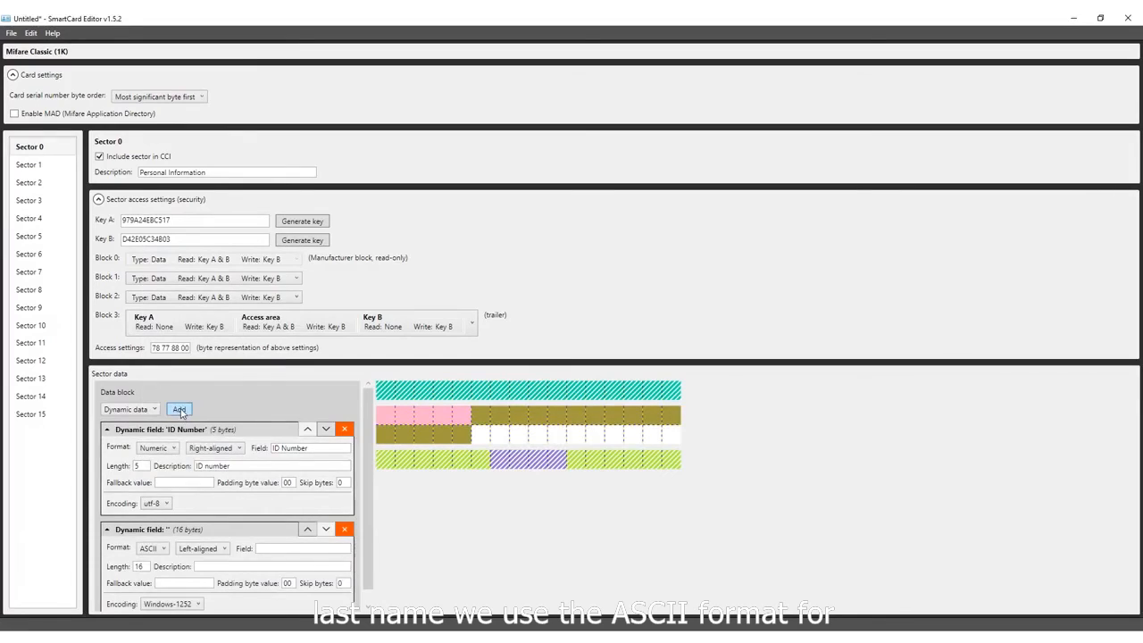
click(179, 409)
scroll(257, 430, down, 2)
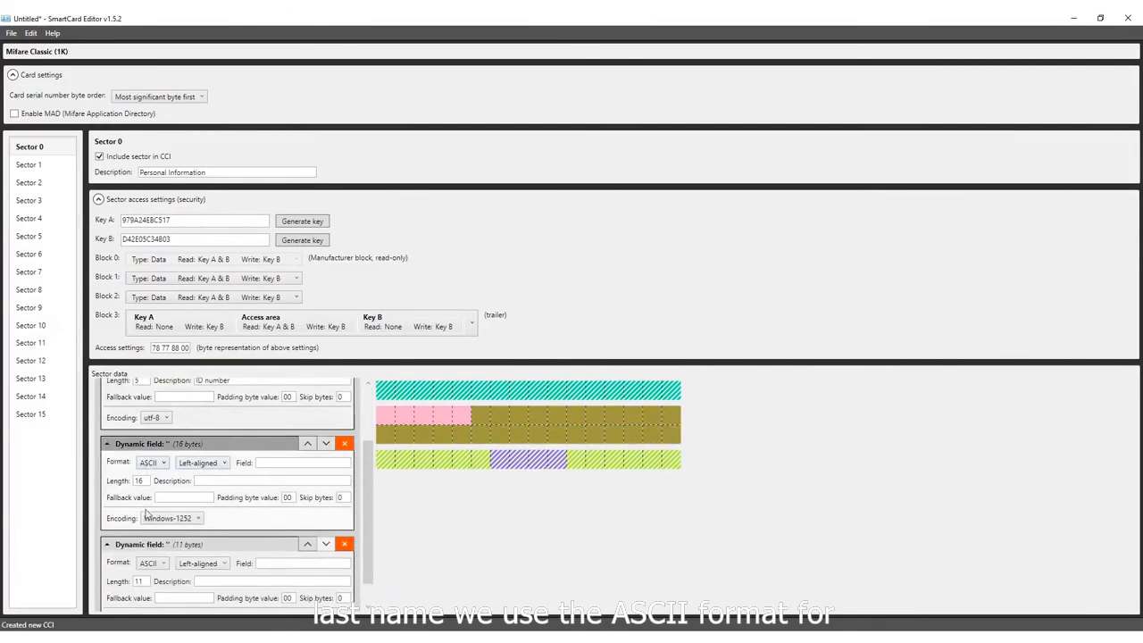
drag(139, 481, 133, 483)
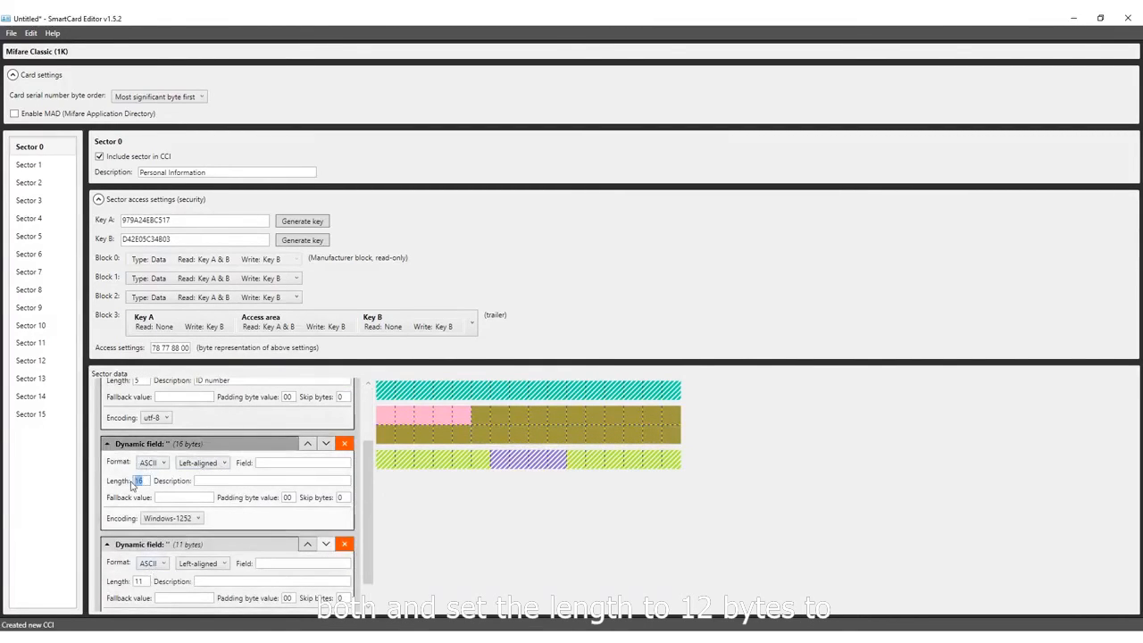
text(12)
click(145, 582)
key(BackSpace)
text(2)
- Name the two 12-byte dynamic blocks' fields "Firstname" and "Lastname" and give each block a matching description
click(289, 462)
text(First name)
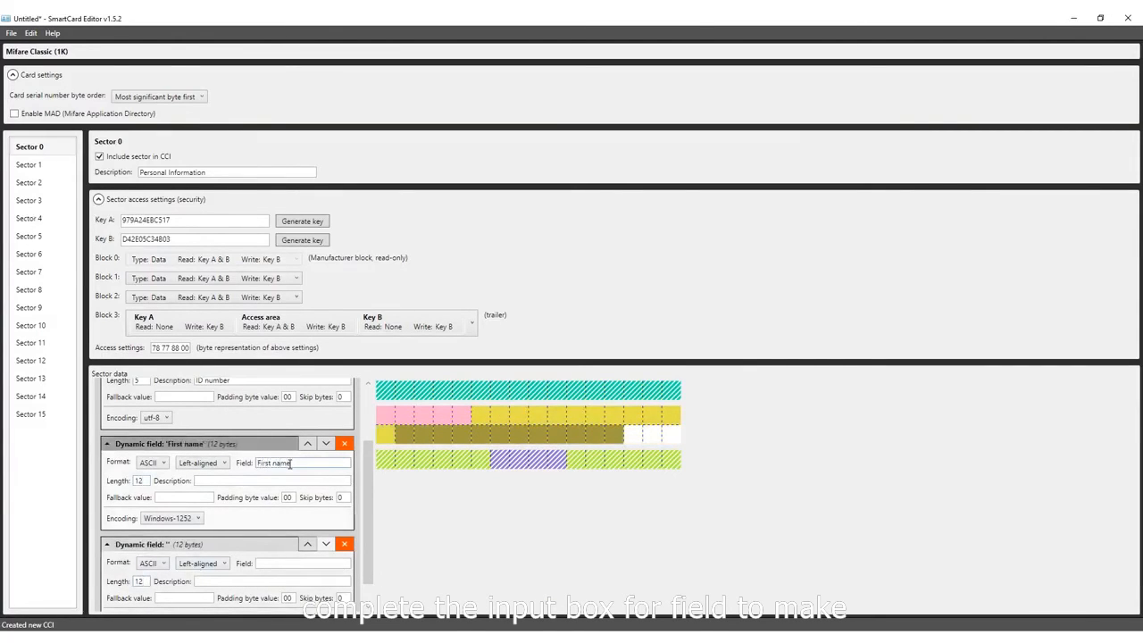
click(274, 563)
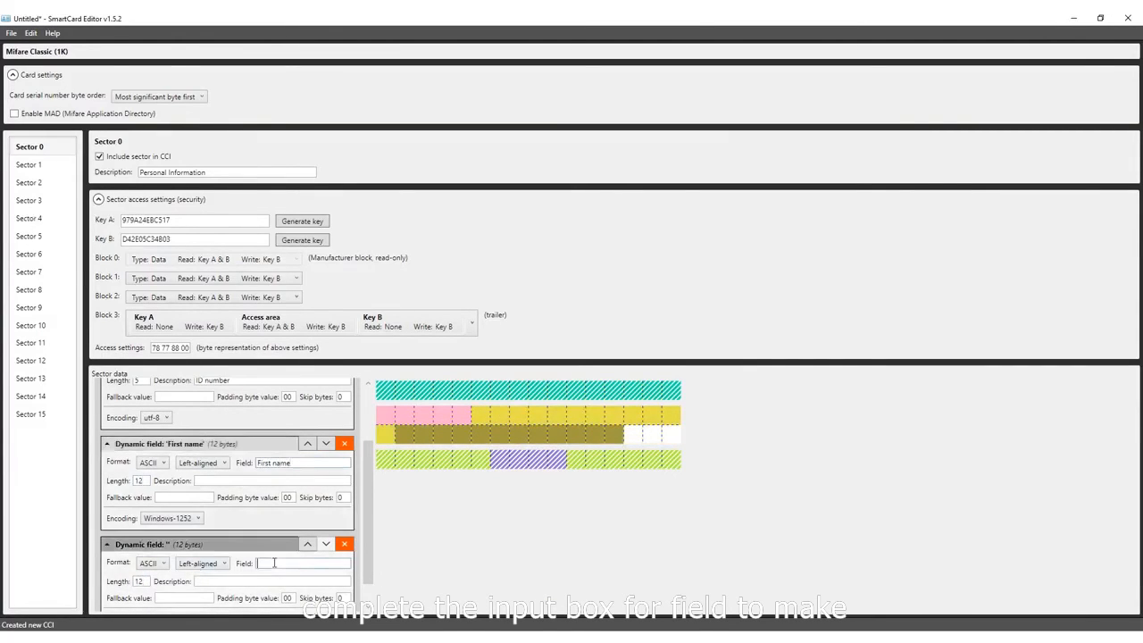
text(last)
key(BackSpace)
key(BackSpace)
key(BackSpace)
key(BackSpace)
text(Lastname)
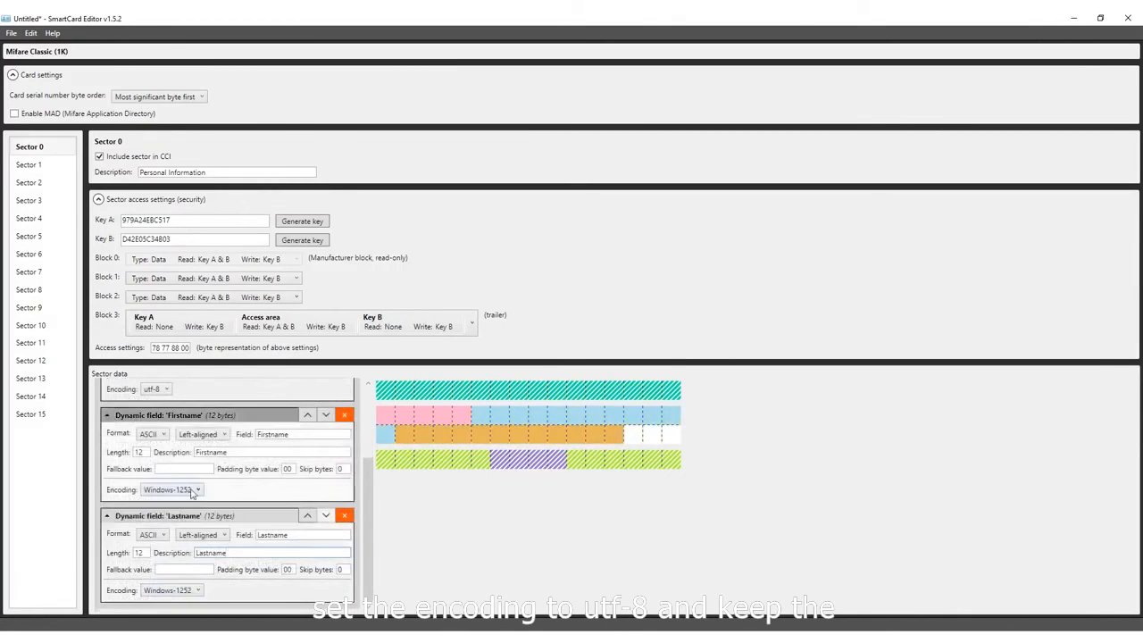
- Set the encoding of both the Firstname and Lastname blocks to utf-8
click(191, 490)
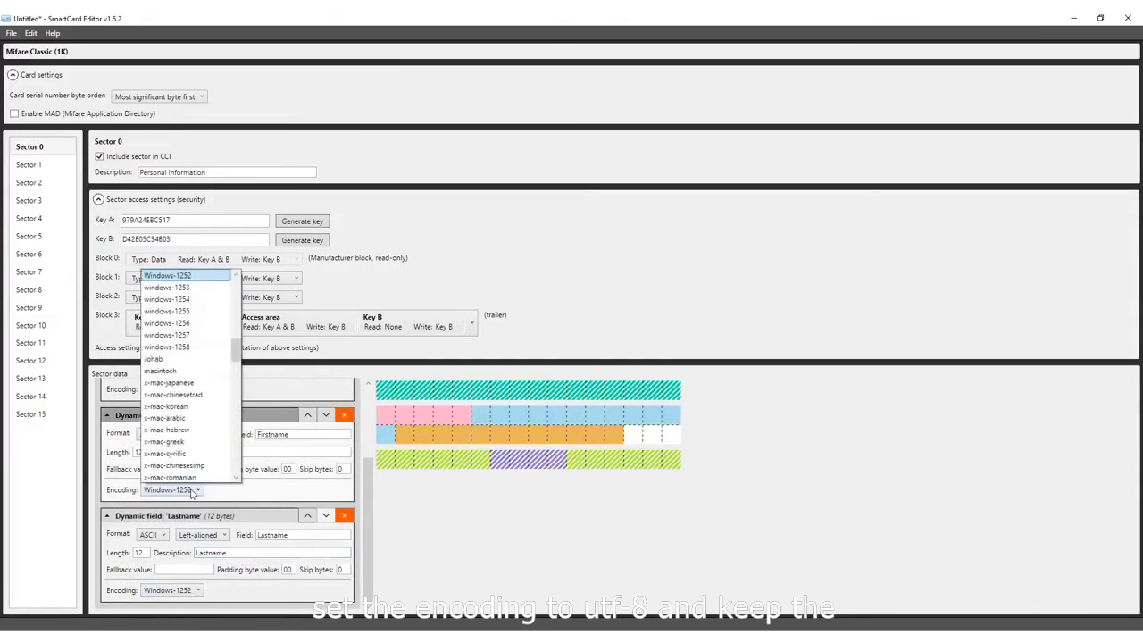
scroll(165, 419, down, 5)
click(161, 455)
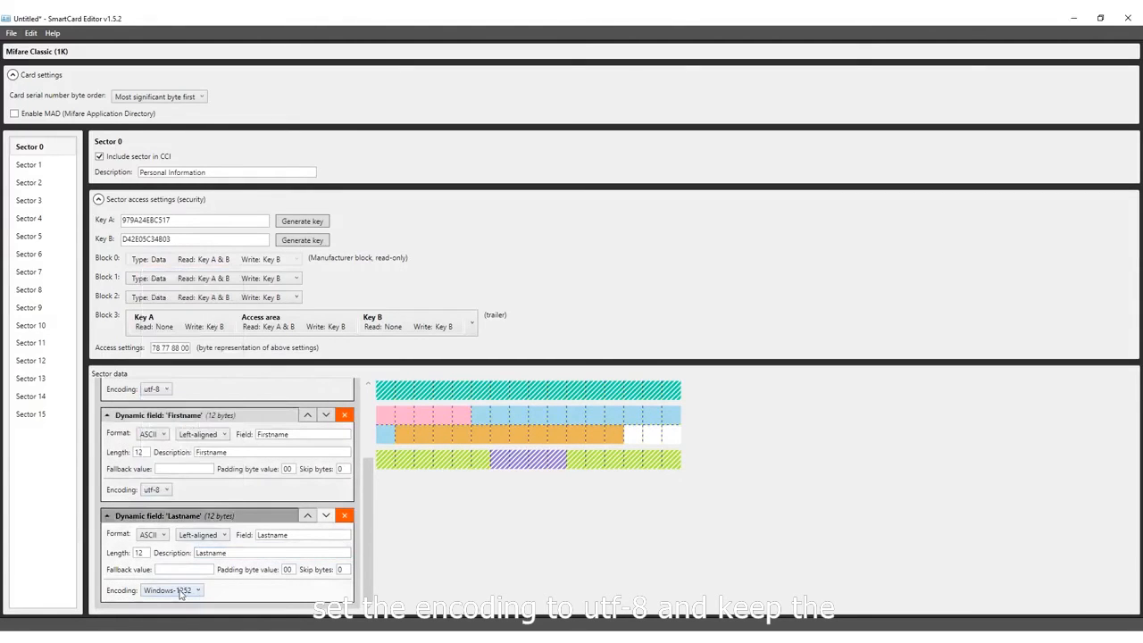
click(179, 594)
scroll(178, 571, down, 5)
click(179, 570)
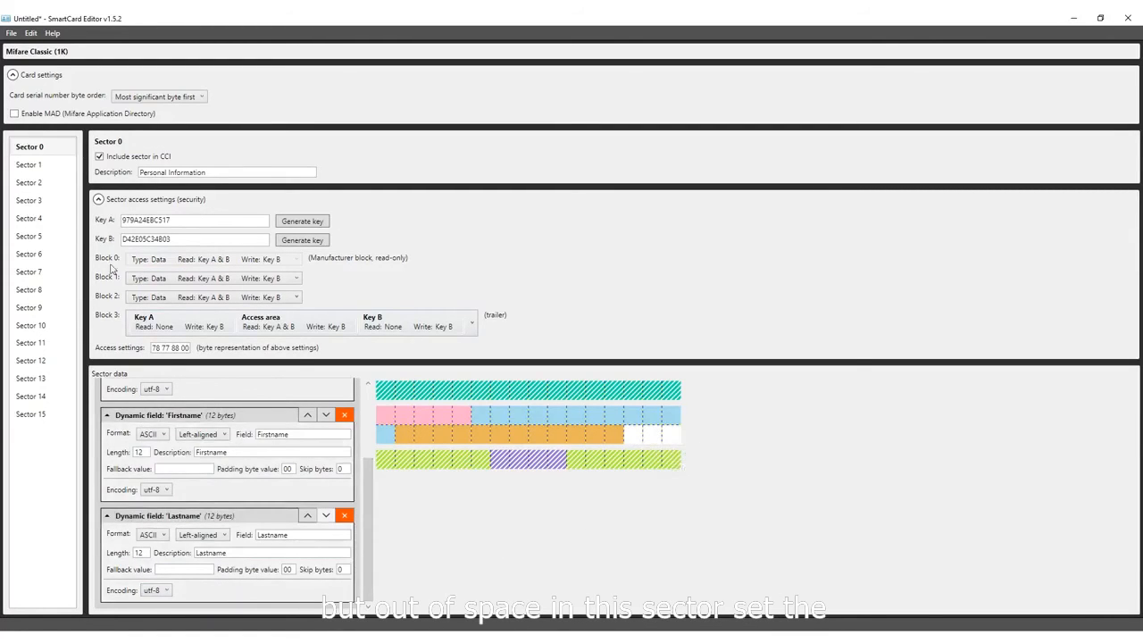
- Include Sector 1 in the CCI with the description "Email" and generate new keys A and B for it
click(49, 165)
click(99, 157)
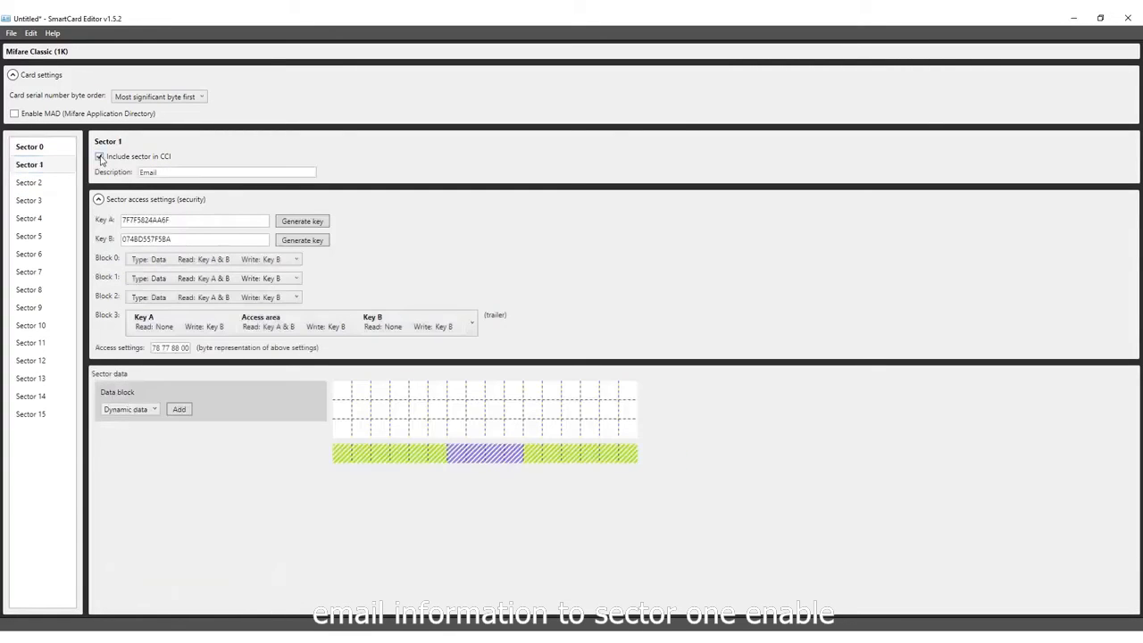
click(315, 228)
click(312, 243)
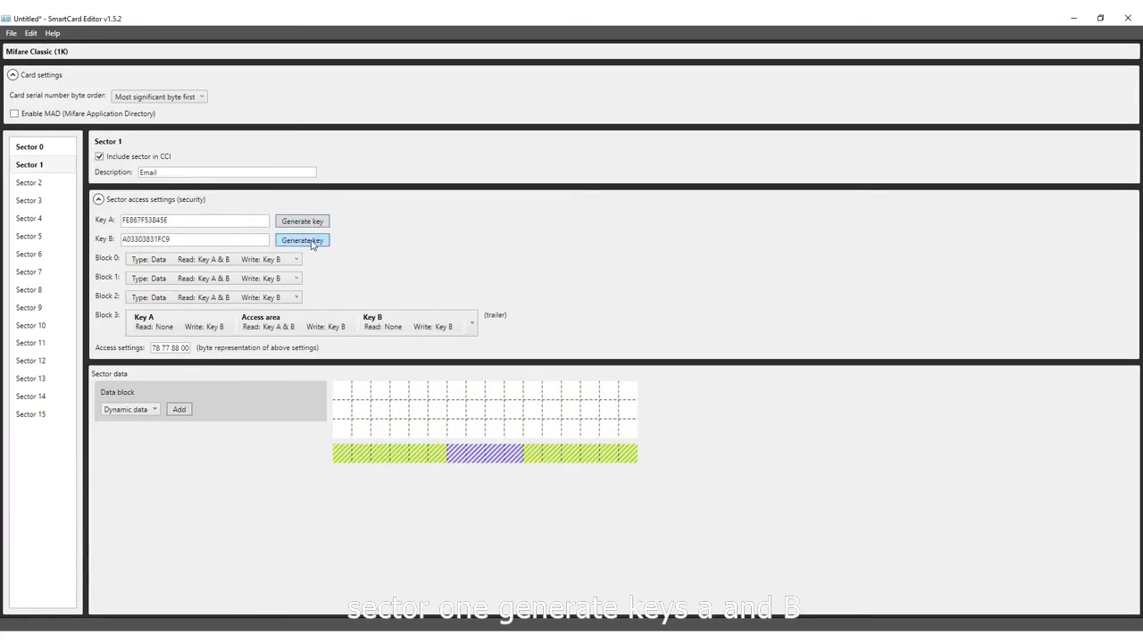
- Add a dynamic data block to Sector 1 with field and description "Email" and a length of 25 bytes
click(180, 410)
click(267, 448)
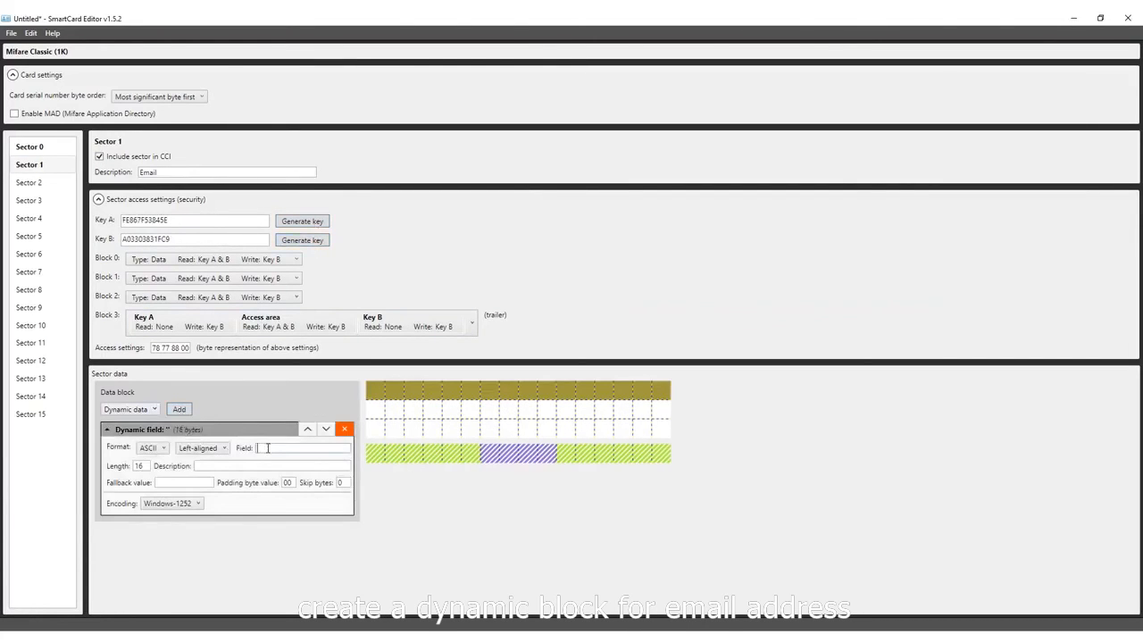
text(Email)
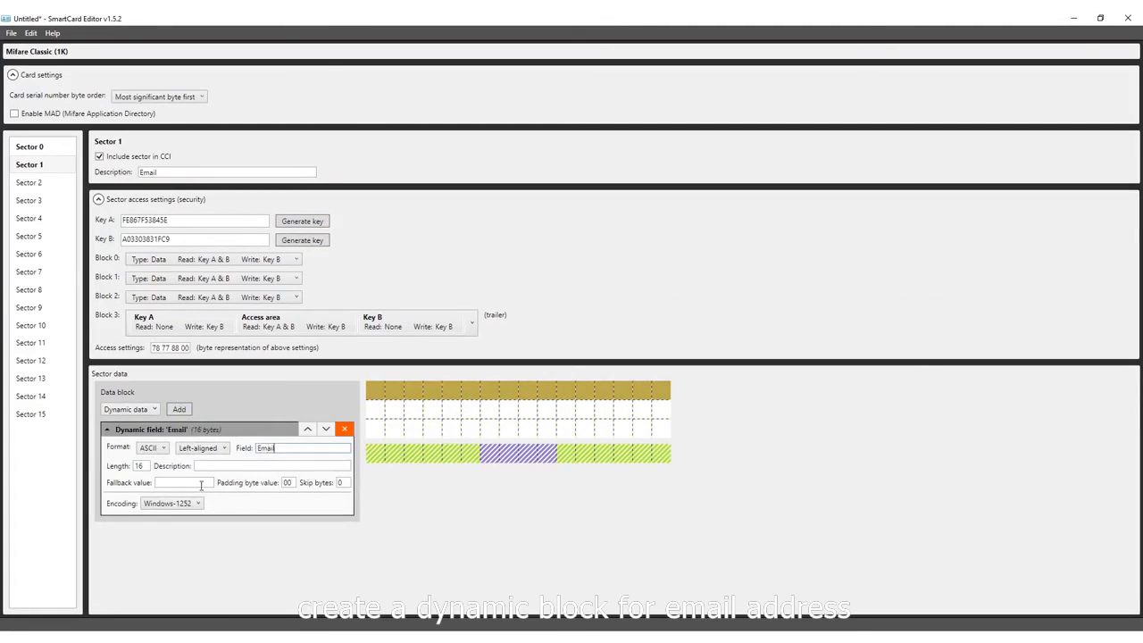
drag(148, 469, 128, 472)
text(25)
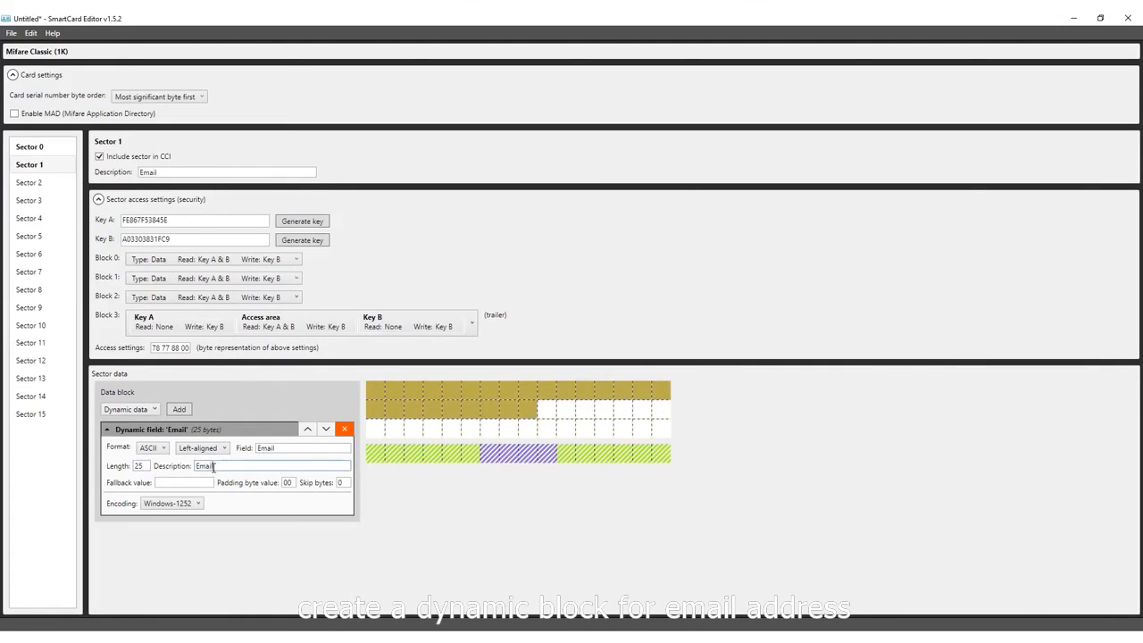
- Set the Email block's encoding to utf-8
click(170, 504)
scroll(169, 478, down, 10)
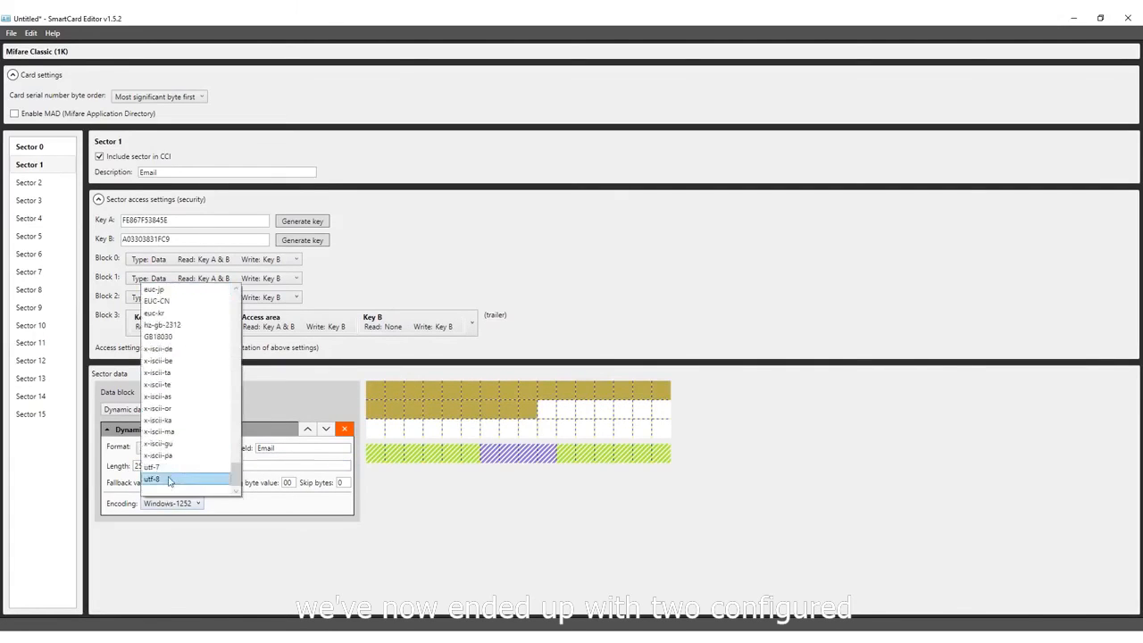
click(170, 481)
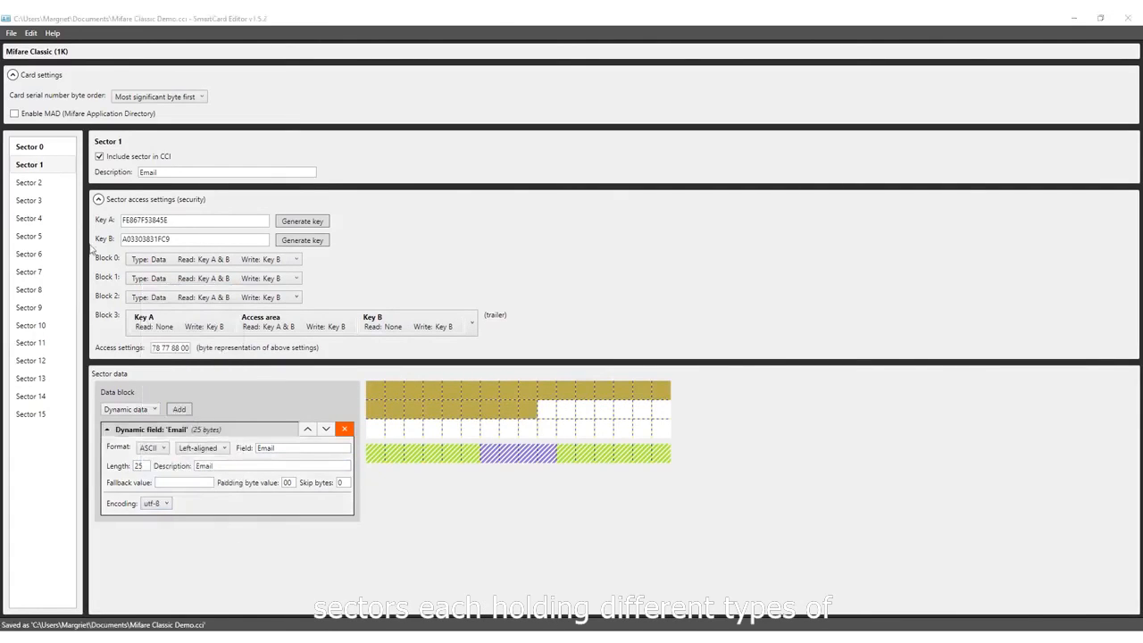
click(55, 147)
click(56, 165)
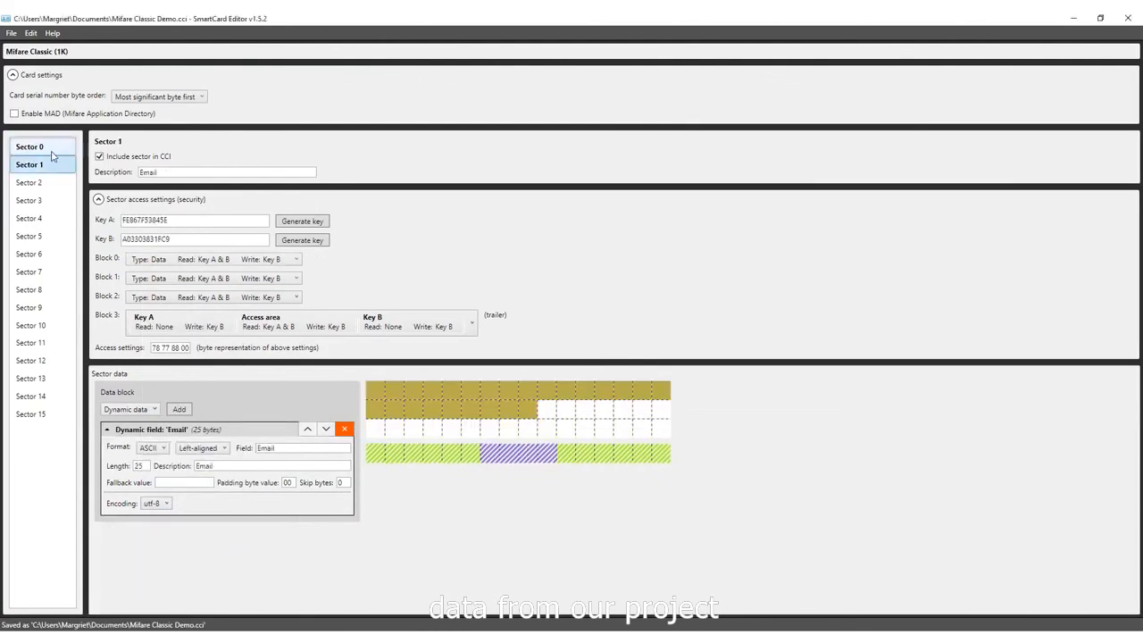
- Save the configuration in Documents as the encrypted CCI file "Mifare Classic Demo.cci" and protect it with the file password
click(11, 33)
click(36, 122)
click(141, 302)
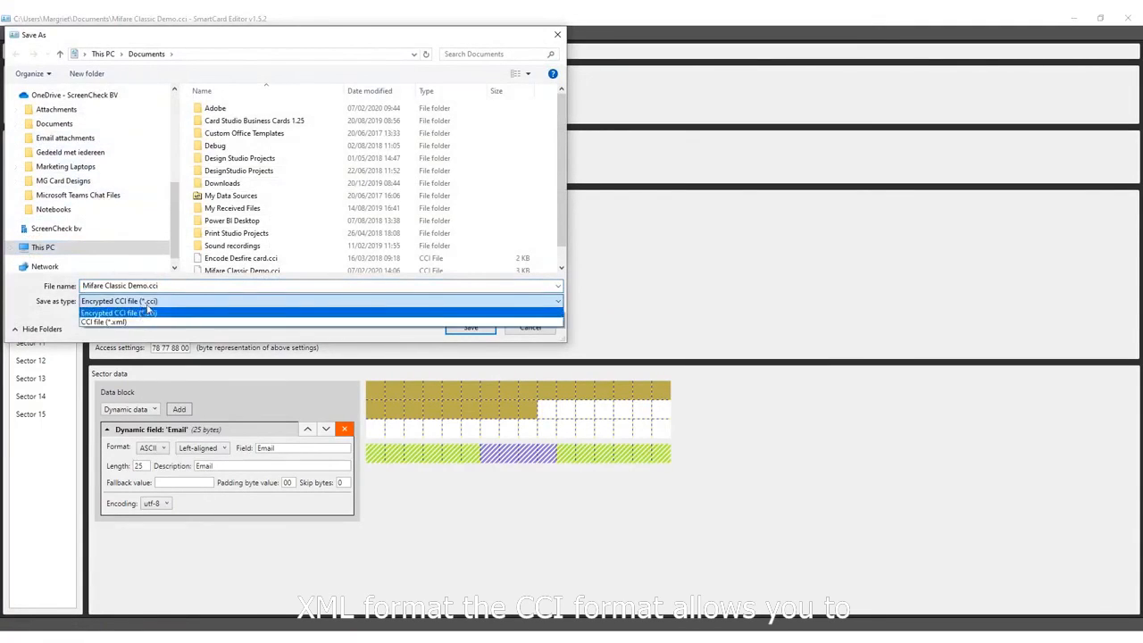
click(465, 334)
click(470, 328)
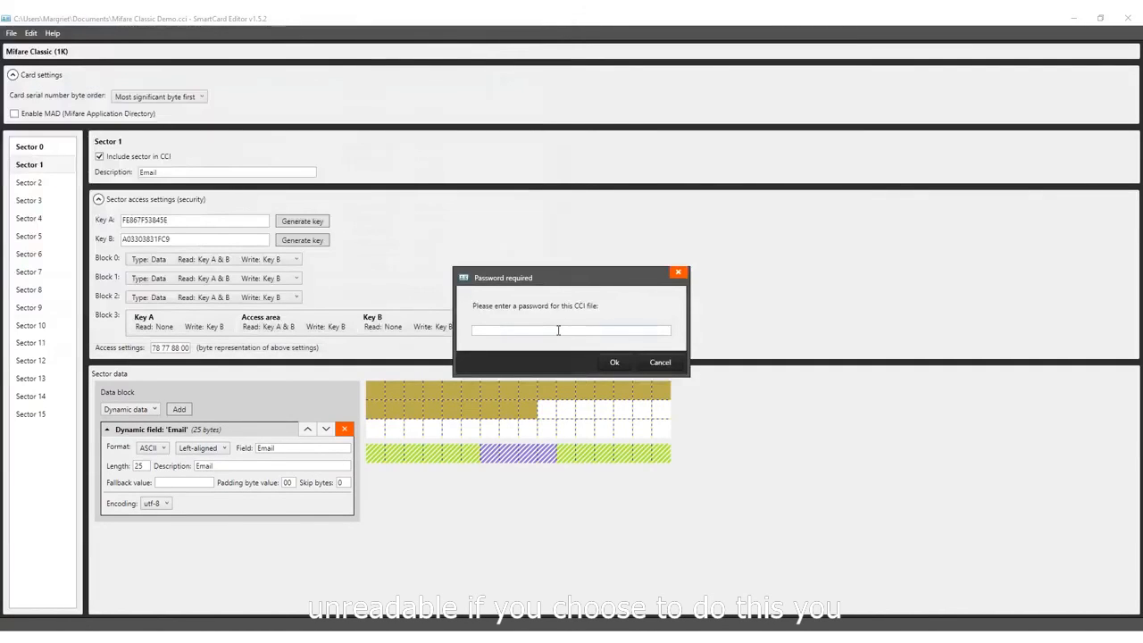
text(••••)
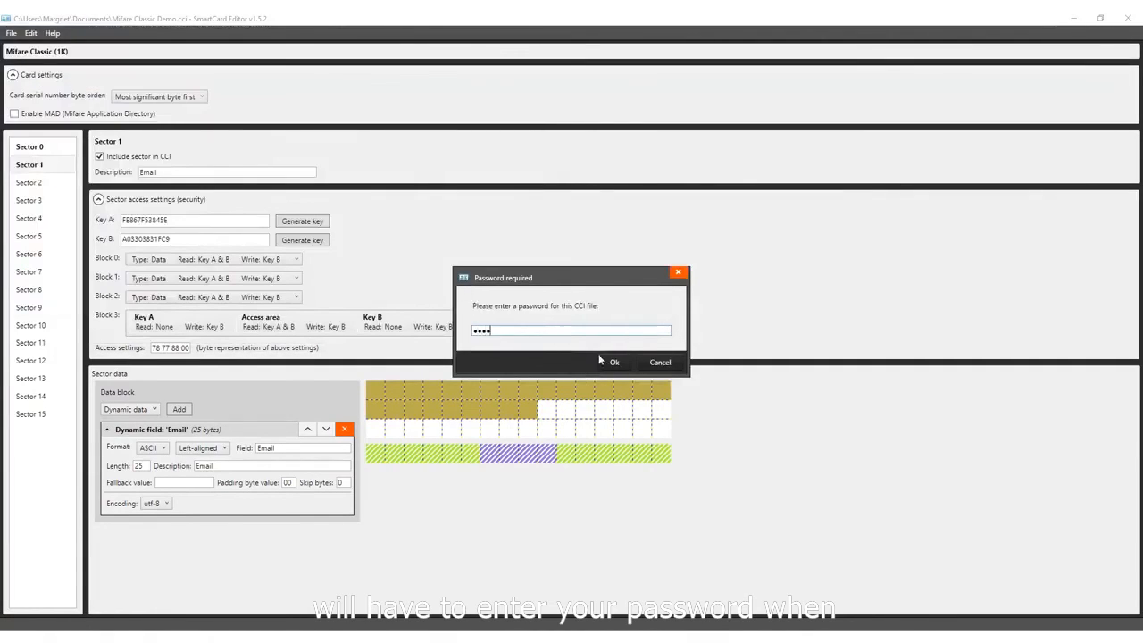
click(613, 362)
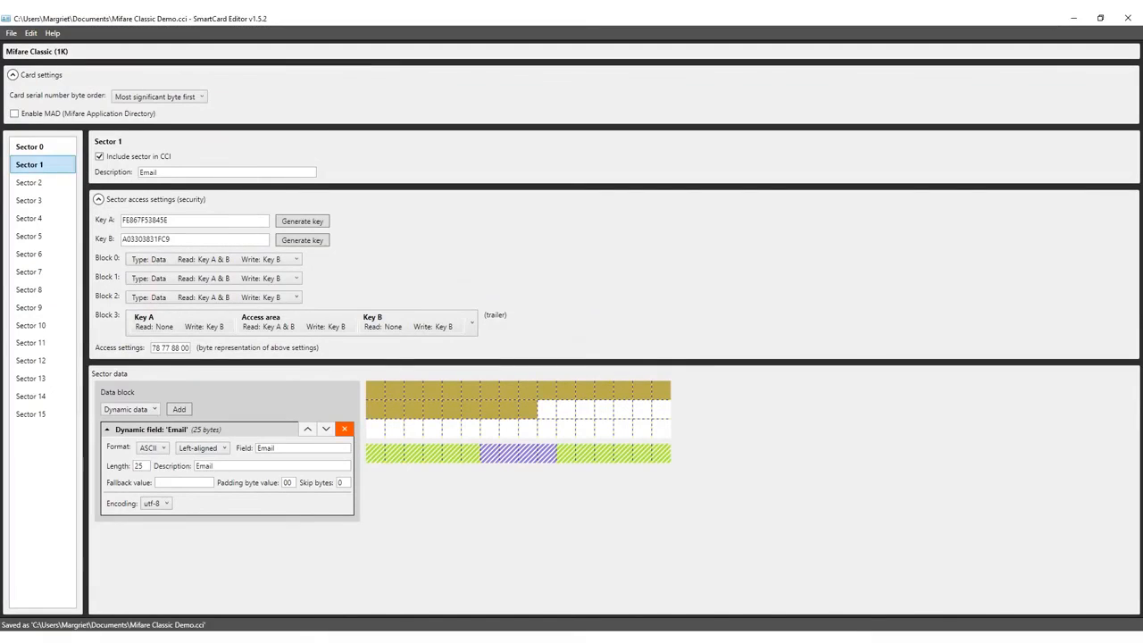